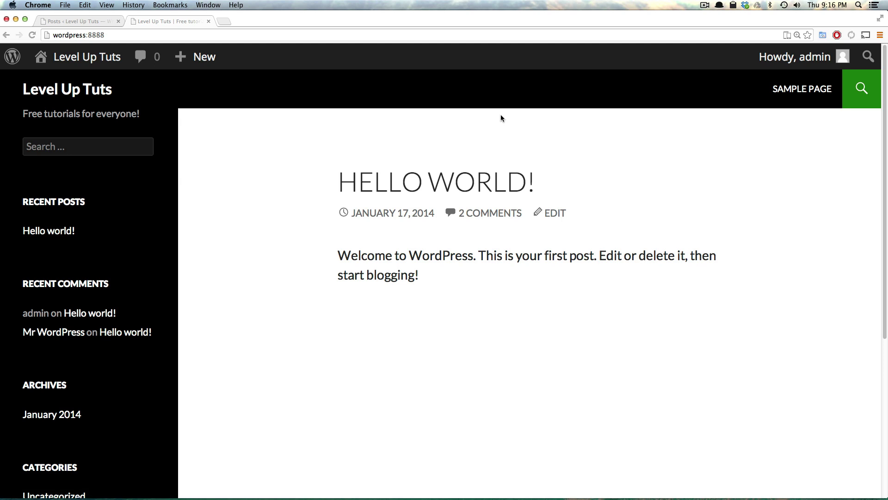
Start a new post from the admin bar's New > Post menu and toggle the Text and Visual views.
{"action": "mouse_move", "coordinate": [190, 58]}
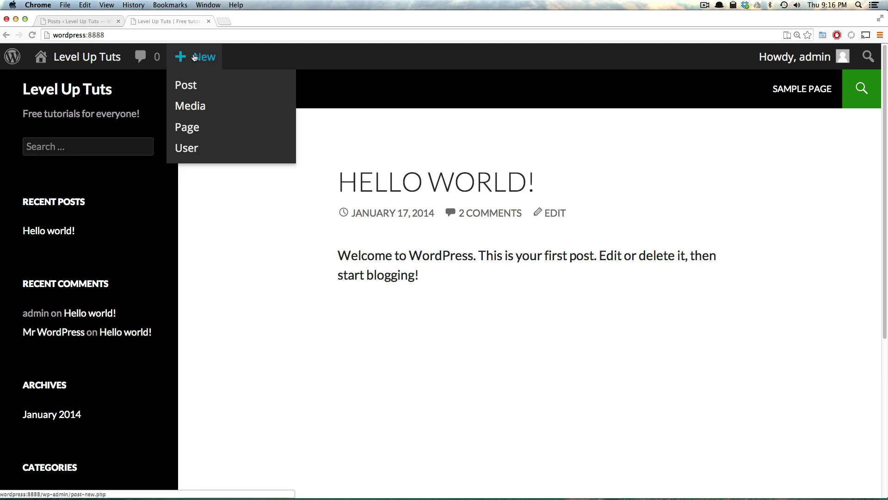
{"action": "left_click", "coordinate": [187, 91]}
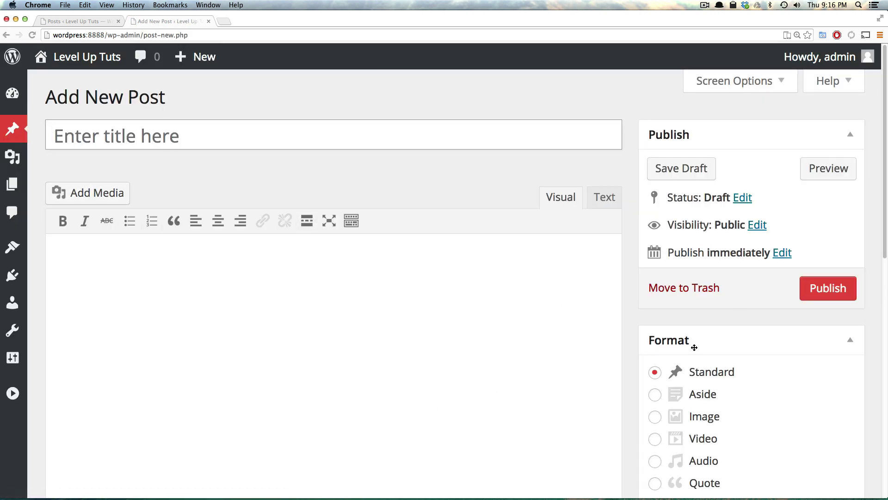
{"action": "left_click", "coordinate": [362, 310]}
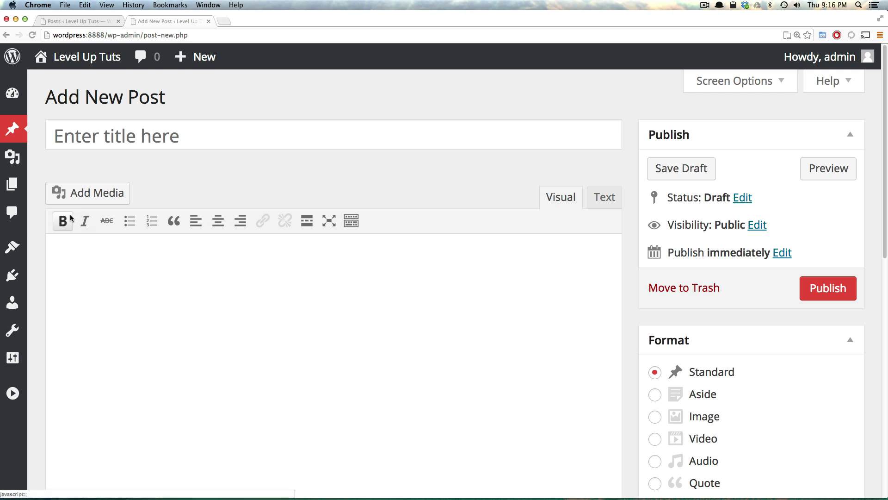
{"action": "left_click", "coordinate": [598, 196]}
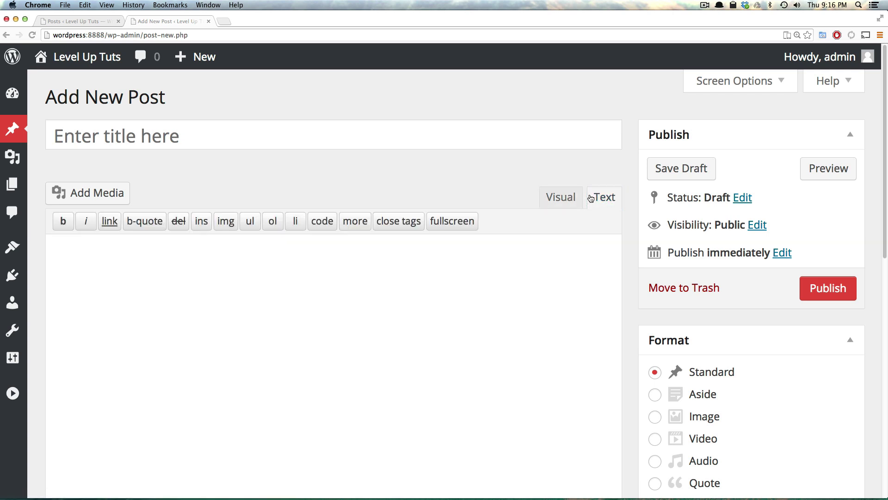
{"action": "left_click", "coordinate": [561, 197]}
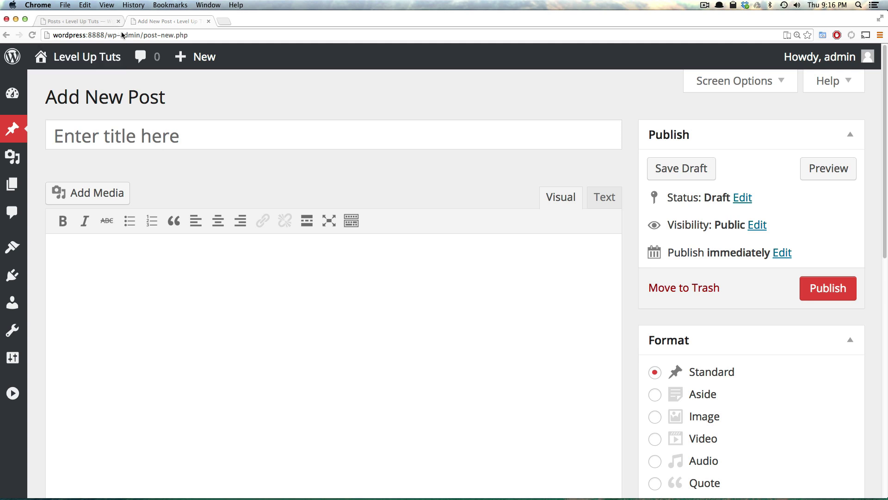
Open the Posts list from the expanded admin menu and start a fresh post with Add New.
{"action": "left_click", "coordinate": [84, 23]}
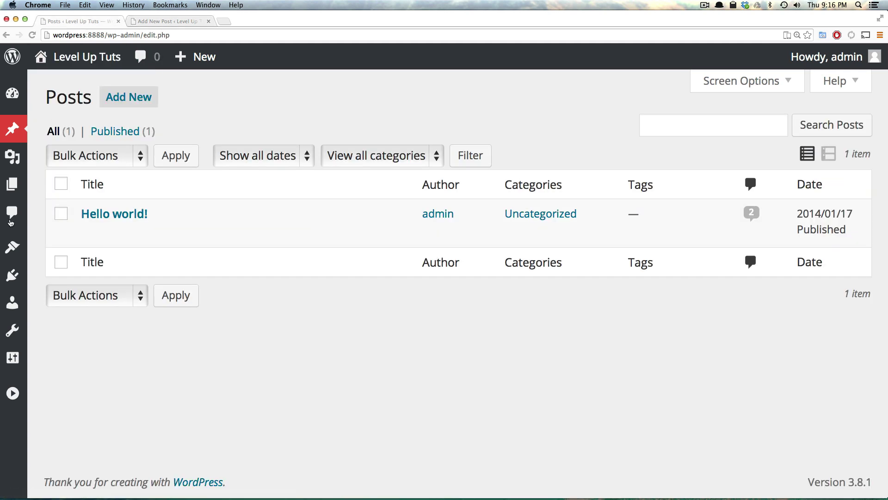
{"action": "left_click", "coordinate": [12, 393]}
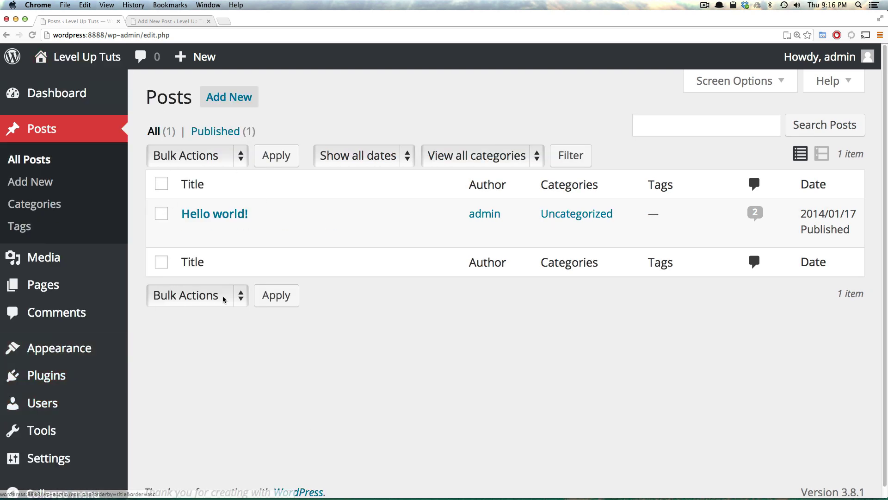
{"action": "left_click", "coordinate": [46, 133]}
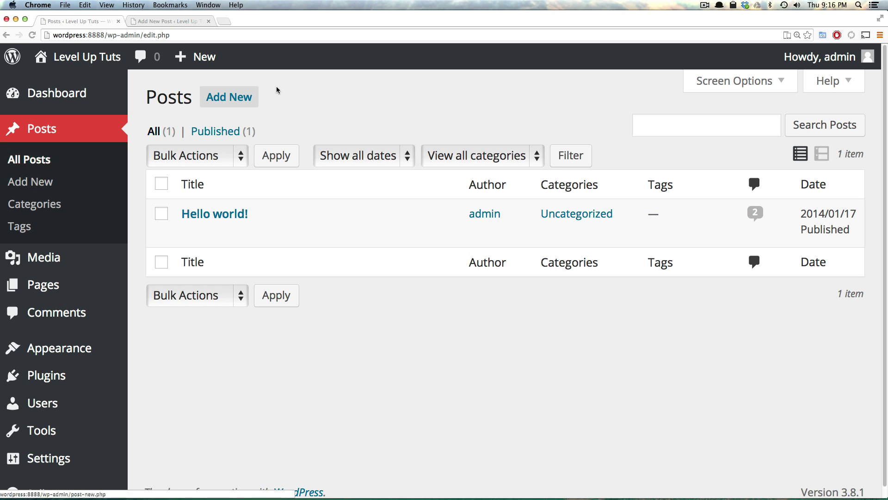
{"action": "left_click", "coordinate": [240, 102]}
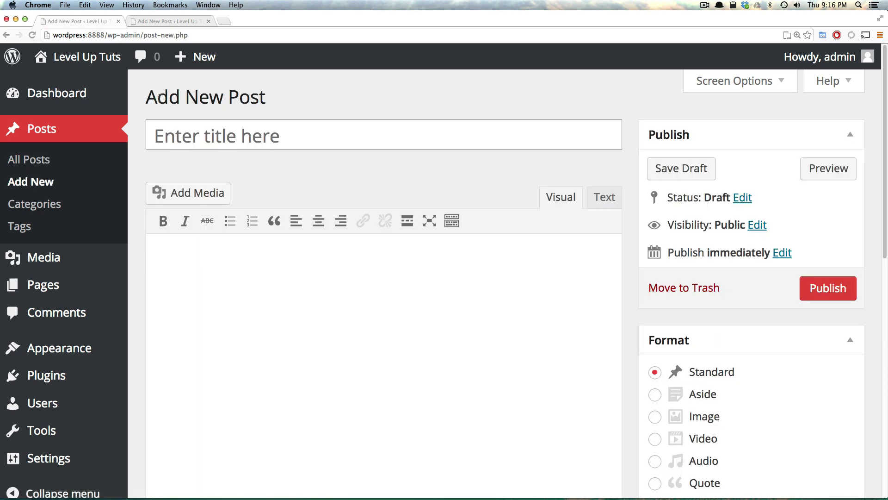
{"action": "left_click", "coordinate": [27, 494]}
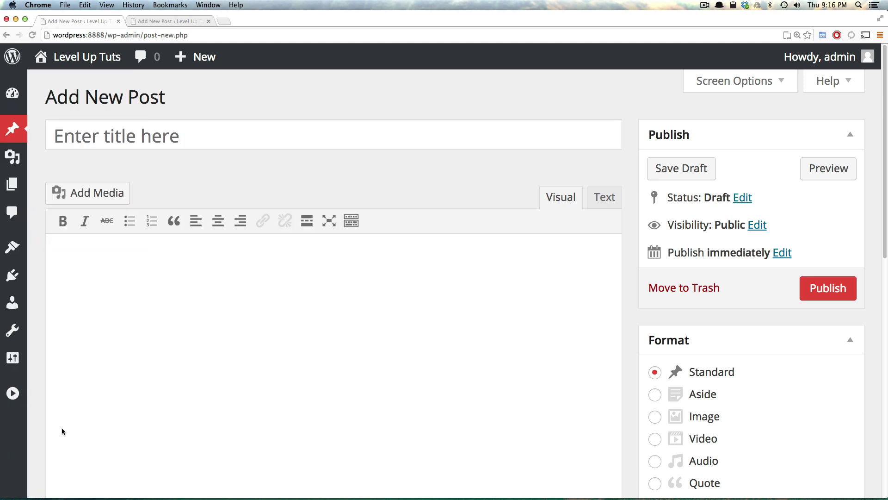
{"action": "left_click", "coordinate": [154, 293]}
Title the post 'Our First Post' so the our-first-post permalink is generated.
{"action": "left_click", "coordinate": [185, 132]}
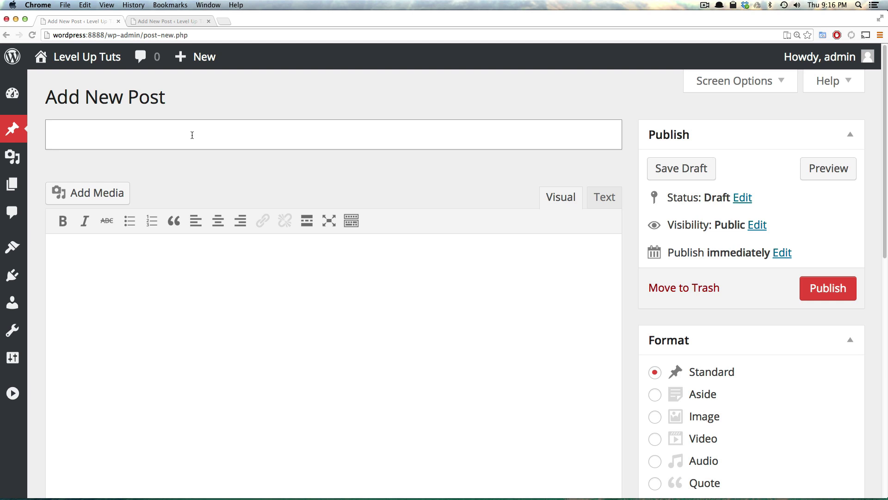
{"action": "type", "text": "Our First Post"}
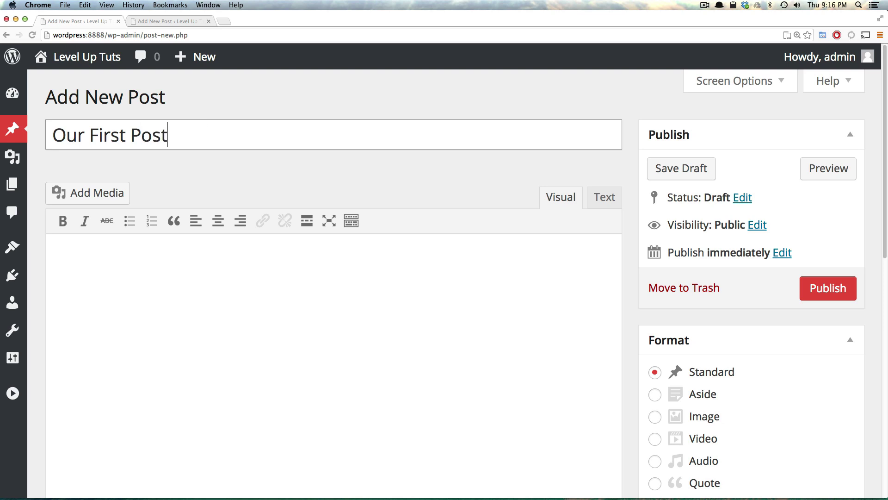
{"action": "left_click", "coordinate": [67, 307]}
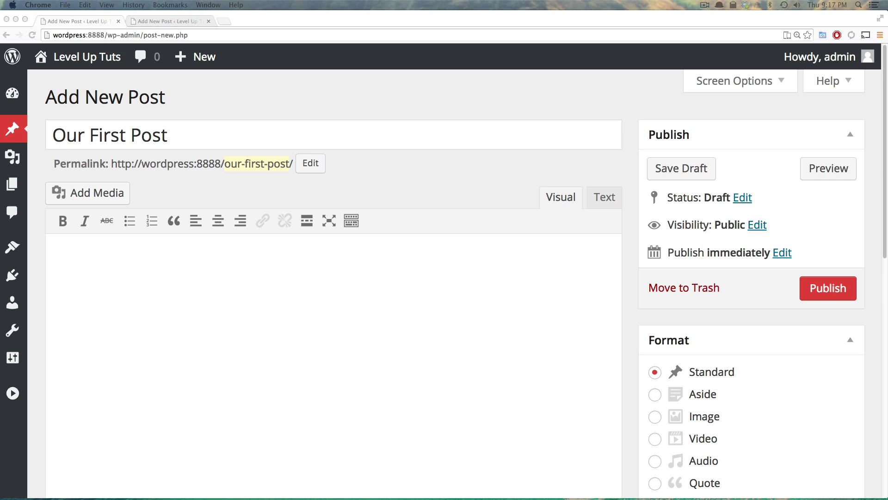
Paste the lorem ipsum placeholder paragraphs into the body and select part of the first paragraph.
{"action": "left_click", "coordinate": [99, 337]}
{"action": "key", "text": "super+v"}
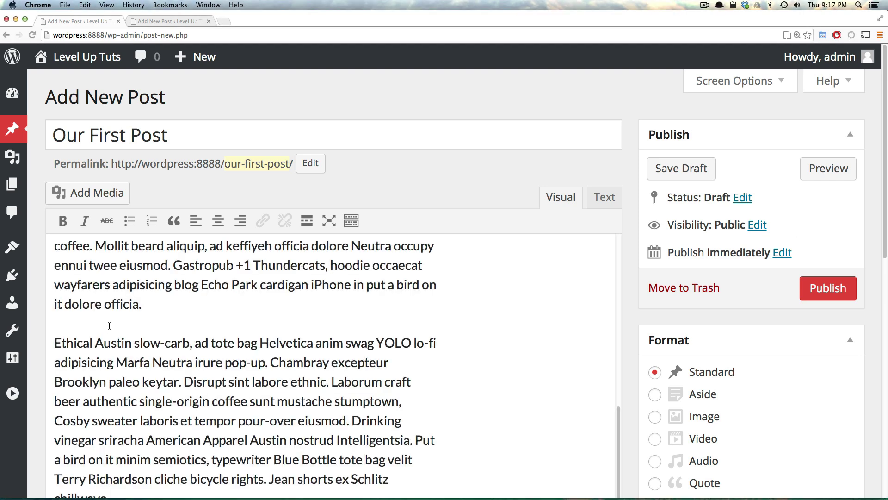
{"action": "scroll", "coordinate": [232, 335], "scroll_direction": "up", "scroll_amount": 15}
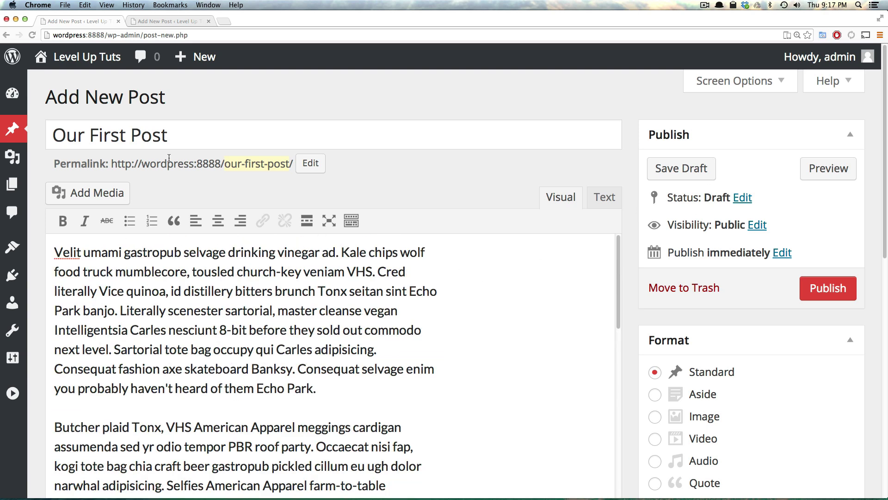
{"action": "left_click_drag", "start_coordinate": [208, 291], "coordinate": [248, 349]}
{"action": "left_click_drag", "start_coordinate": [275, 390], "coordinate": [318, 390]}
{"action": "left_click", "coordinate": [476, 140]}
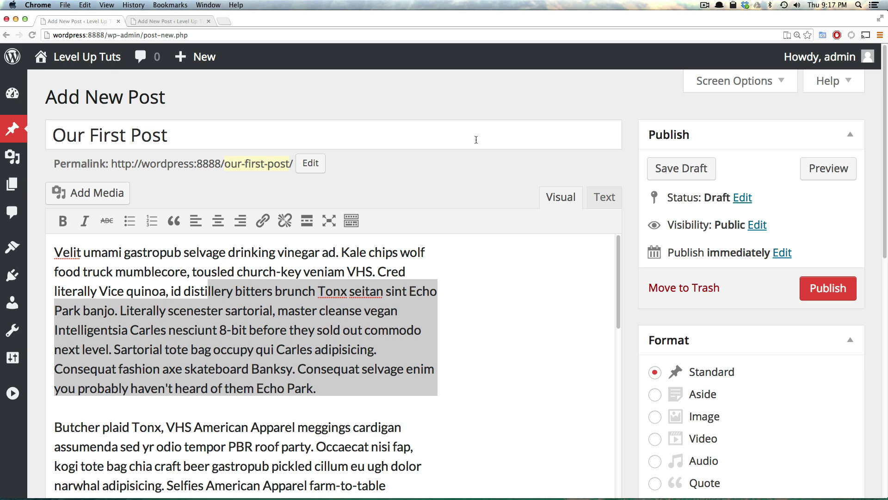
Review the pasted text in the Text view, then return to Visual and clear the selection.
{"action": "left_click", "coordinate": [597, 200]}
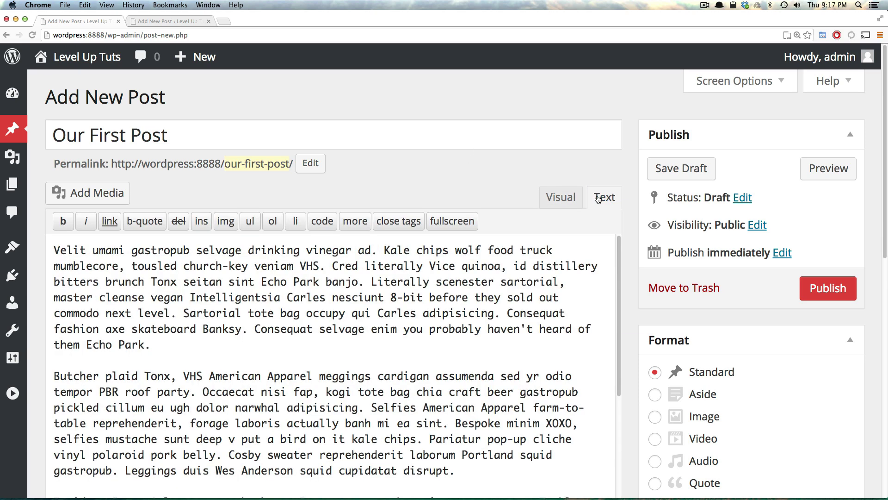
{"action": "scroll", "coordinate": [403, 272], "scroll_direction": "down", "scroll_amount": 1}
{"action": "scroll", "coordinate": [403, 272], "scroll_direction": "down", "scroll_amount": 3}
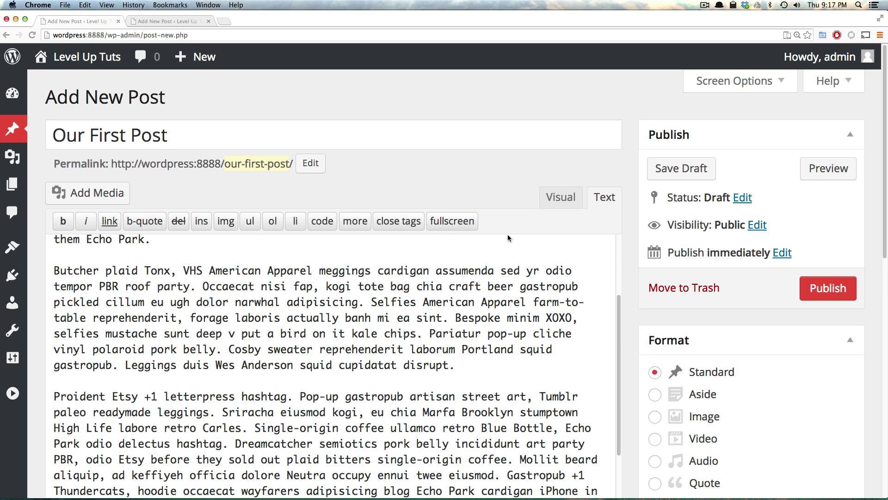
{"action": "scroll", "coordinate": [503, 247], "scroll_direction": "down", "scroll_amount": 4}
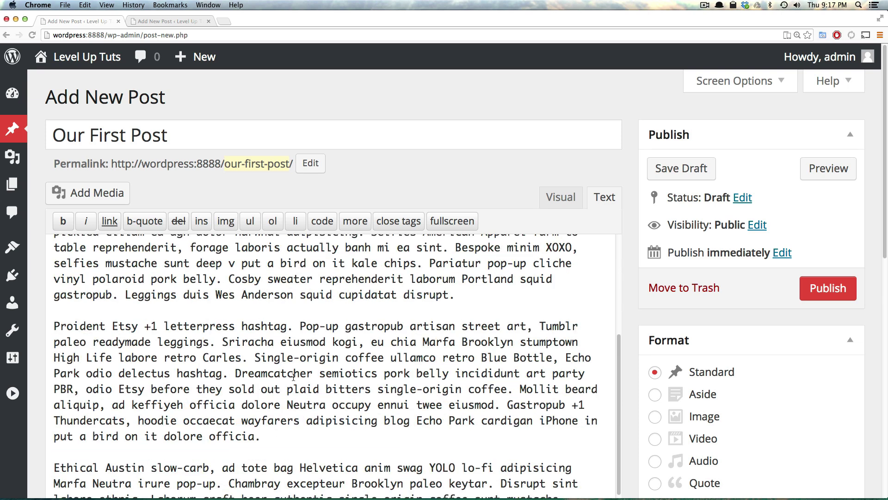
{"action": "left_click", "coordinate": [557, 196]}
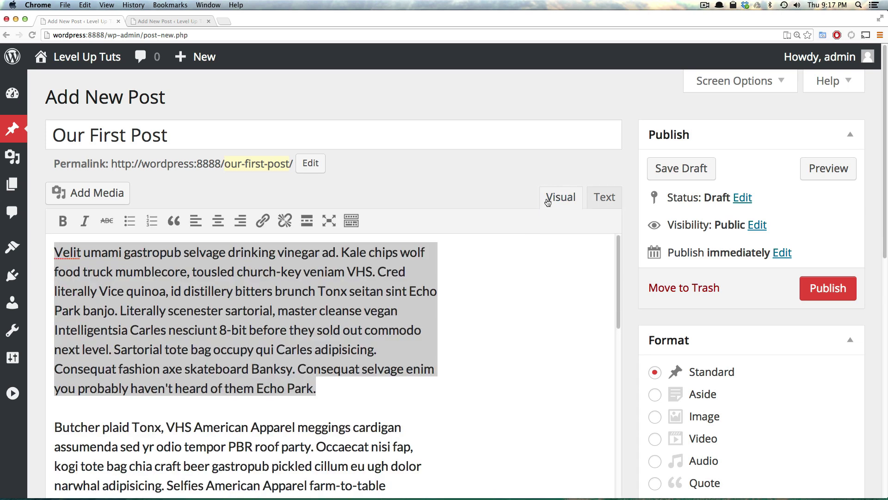
{"action": "left_click", "coordinate": [515, 291]}
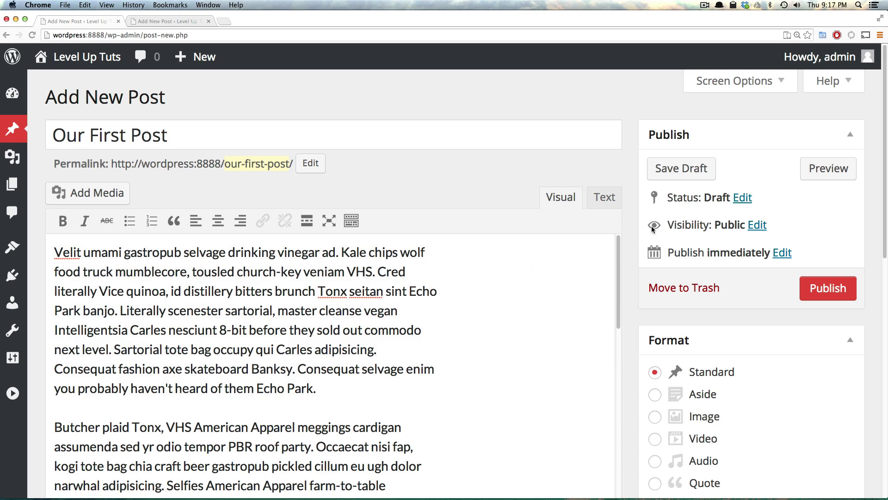
Select all 309 words of body text, then collapse the Format box, leaving it Standard.
{"action": "scroll", "coordinate": [635, 210], "scroll_direction": "down", "scroll_amount": 5}
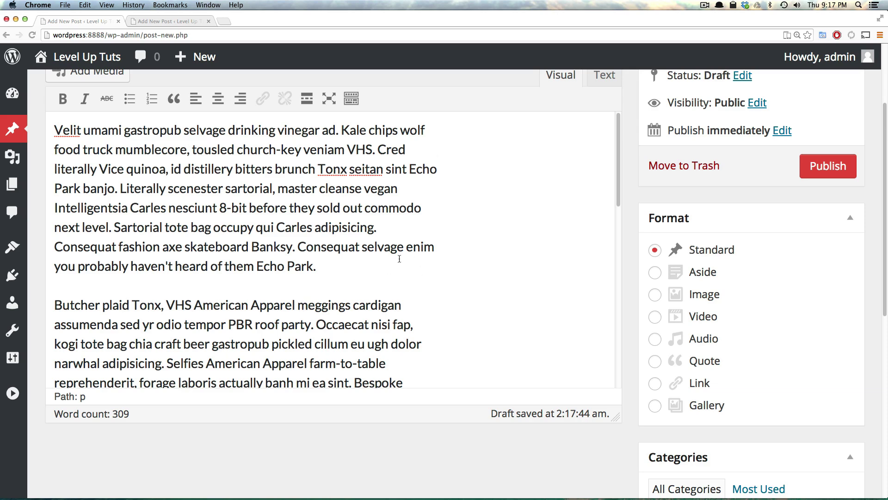
{"action": "left_click_drag", "start_coordinate": [211, 187], "coordinate": [218, 188]}
{"action": "key", "text": "super+a"}
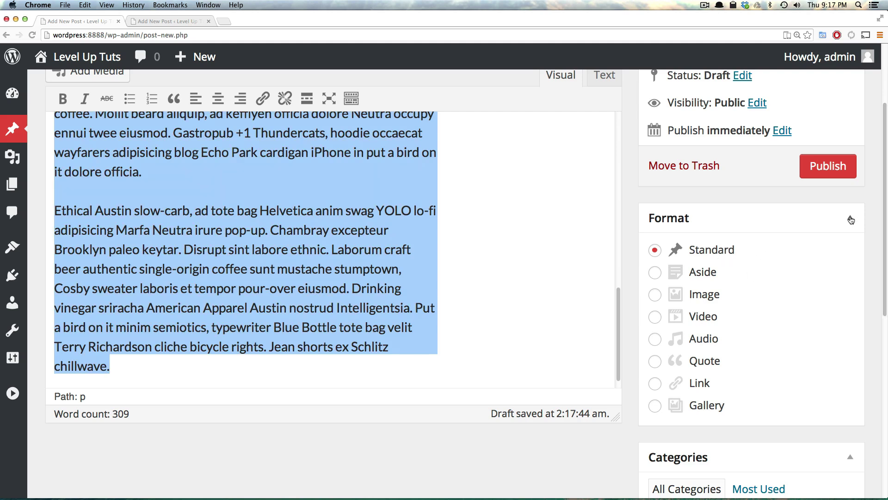
{"action": "left_click", "coordinate": [850, 218]}
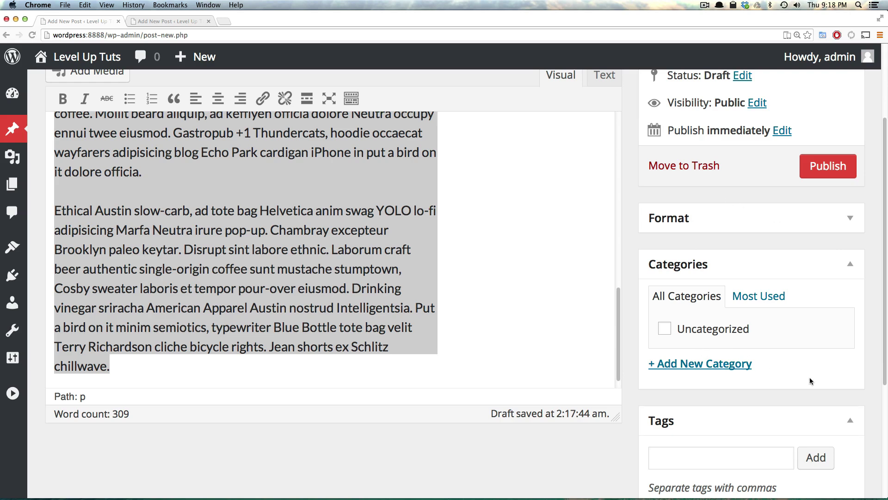
Create the Introduction and Hipster categories, keeping both ticked for the post.
{"action": "left_click", "coordinate": [685, 365]}
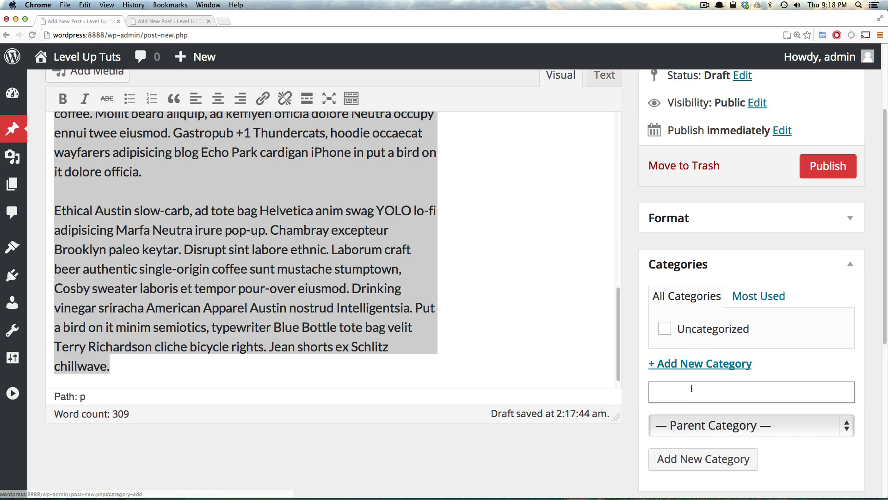
{"action": "type", "text": "In"}
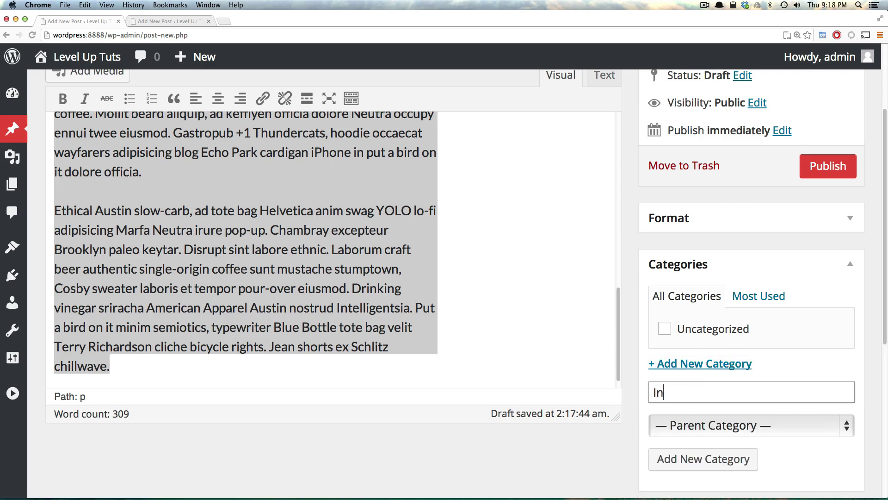
{"action": "type", "text": "troduction"}
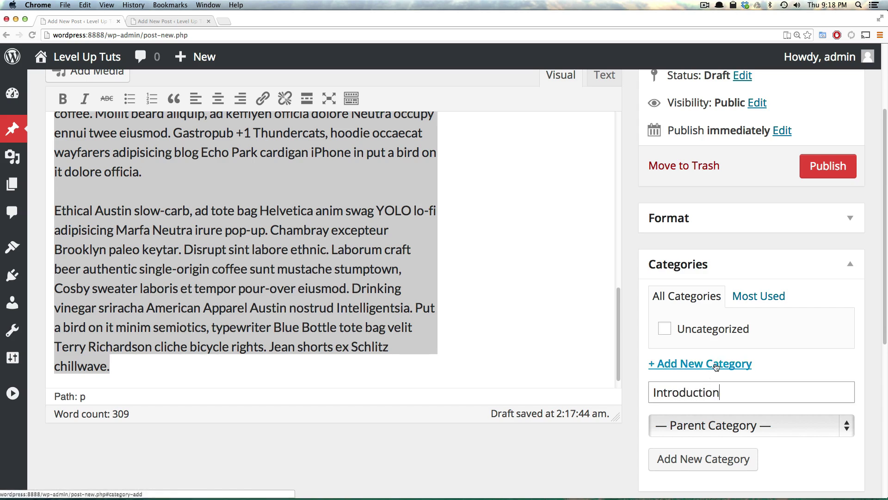
{"action": "left_click", "coordinate": [695, 470]}
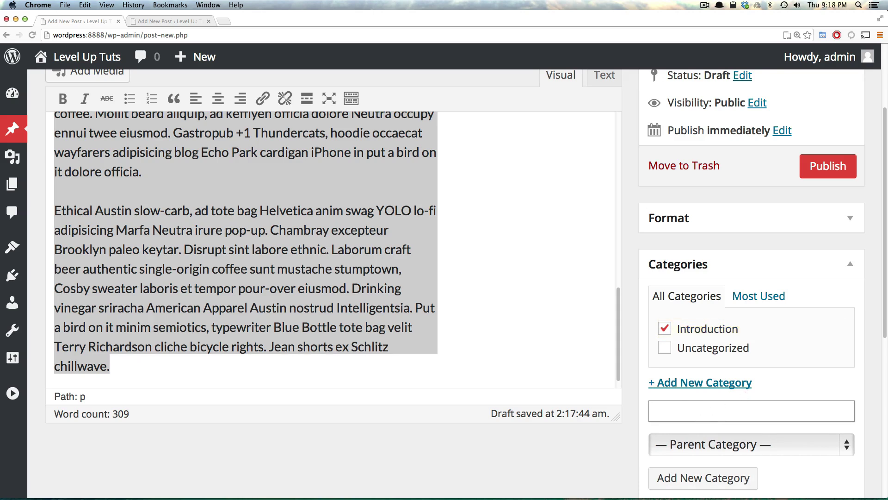
{"action": "type", "text": "Hipster"}
{"action": "left_click", "coordinate": [717, 486]}
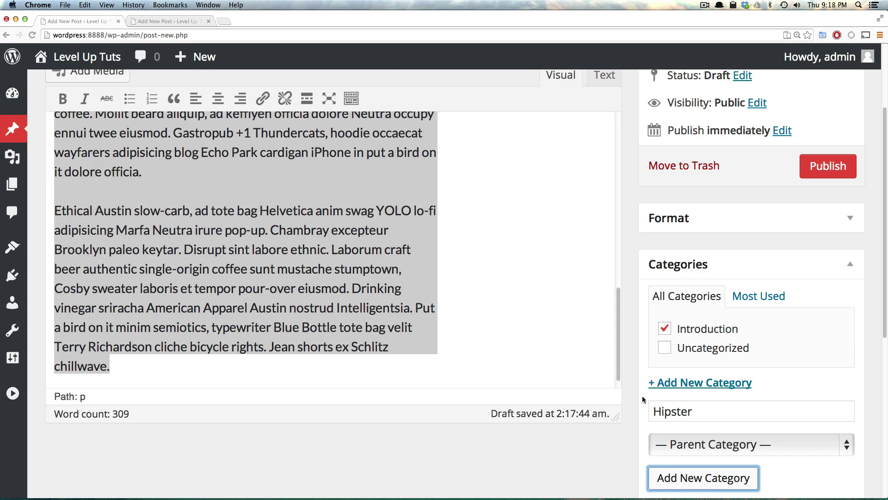
{"action": "left_click", "coordinate": [688, 481]}
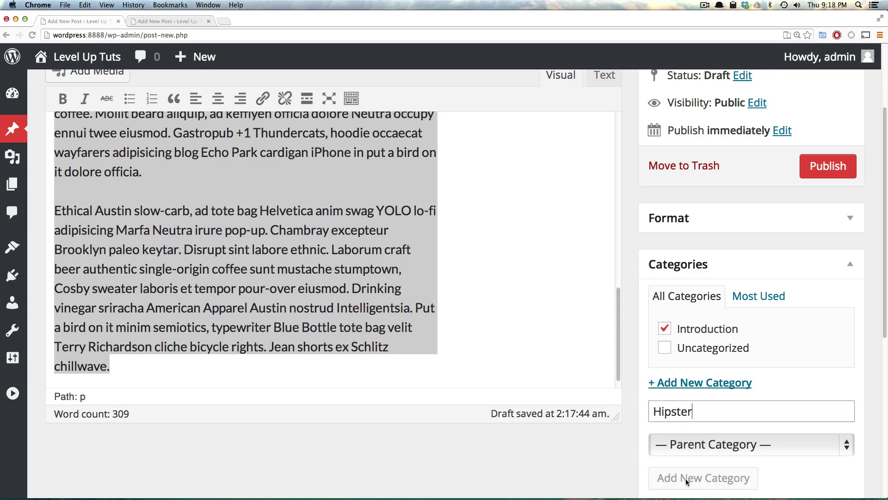
{"action": "left_click", "coordinate": [665, 329]}
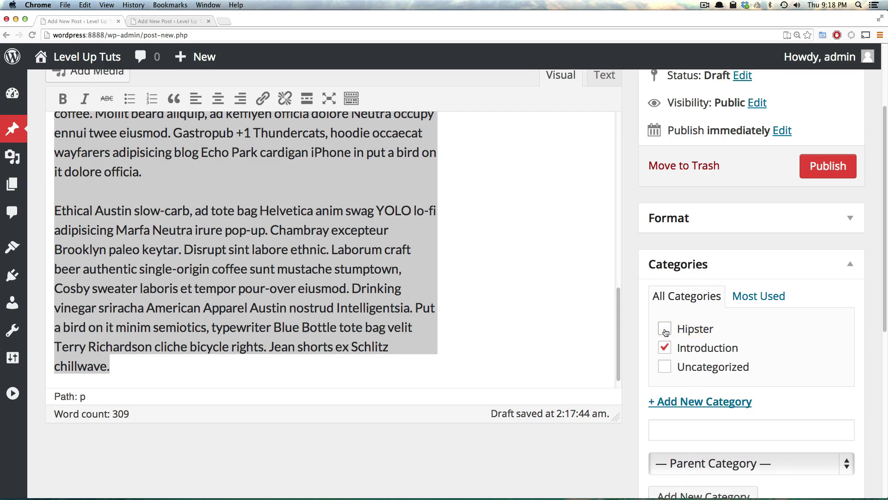
{"action": "left_click", "coordinate": [665, 329]}
Switch the Categories box between the Most Used and All Categories lists.
{"action": "left_click", "coordinate": [743, 297]}
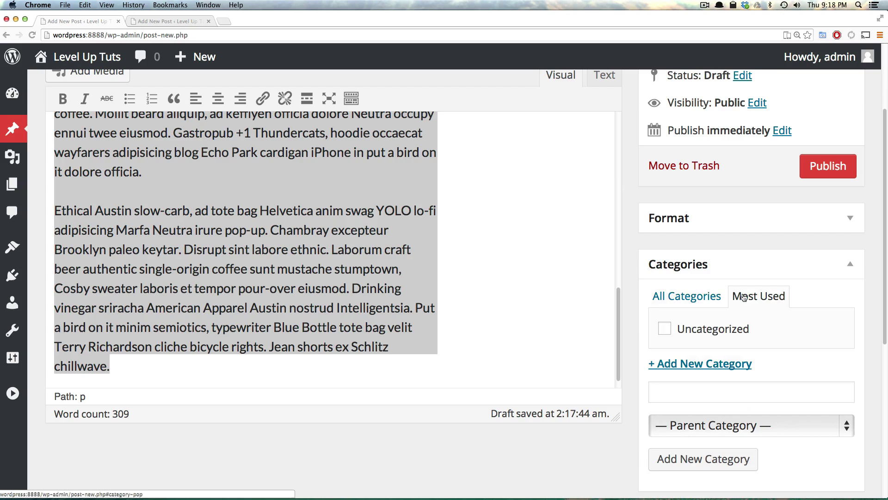
{"action": "left_click", "coordinate": [699, 298]}
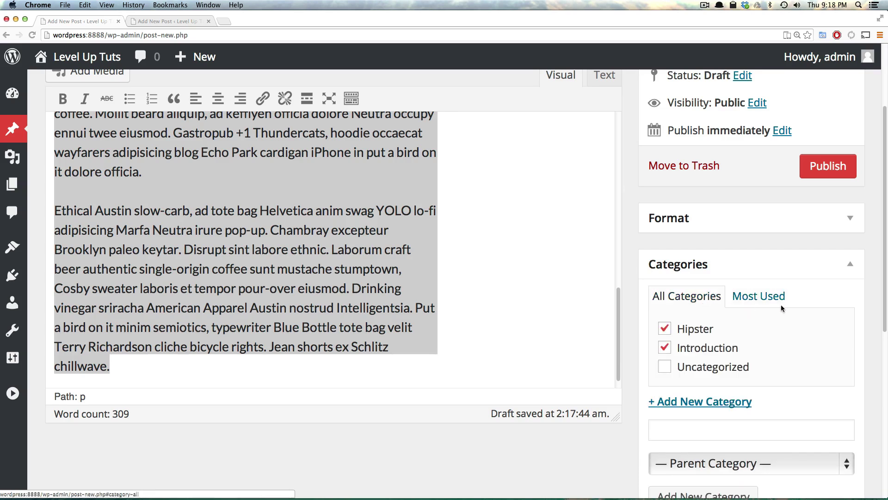
{"action": "left_click", "coordinate": [744, 296]}
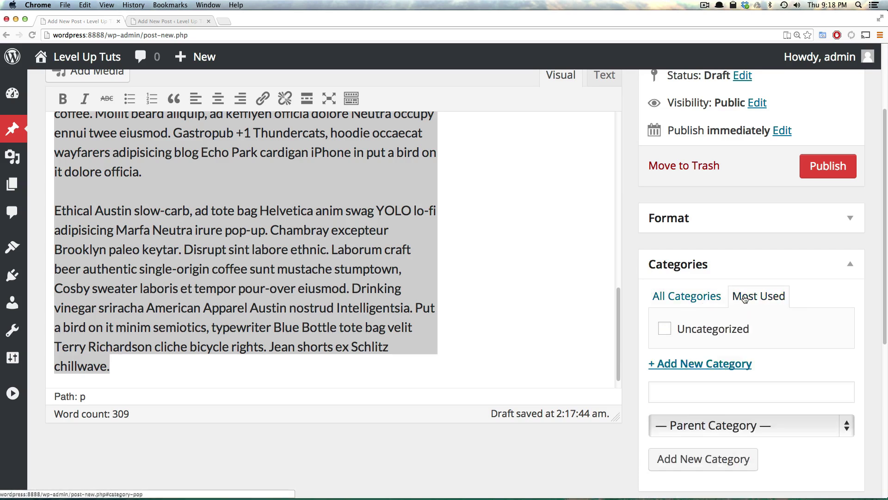
{"action": "left_click", "coordinate": [707, 300]}
Begin a 'Hello' category with Introduction as its parent, then select the typed name.
{"action": "scroll", "coordinate": [708, 305], "scroll_direction": "down", "scroll_amount": 5}
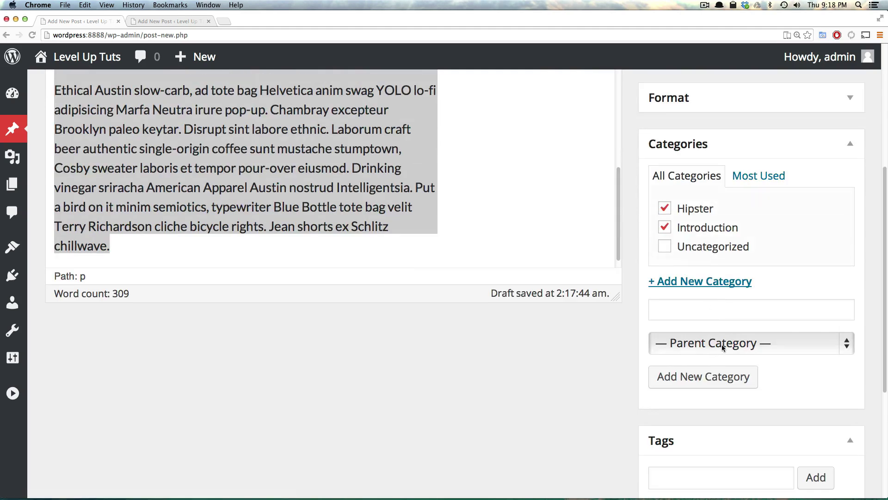
{"action": "left_click", "coordinate": [723, 345]}
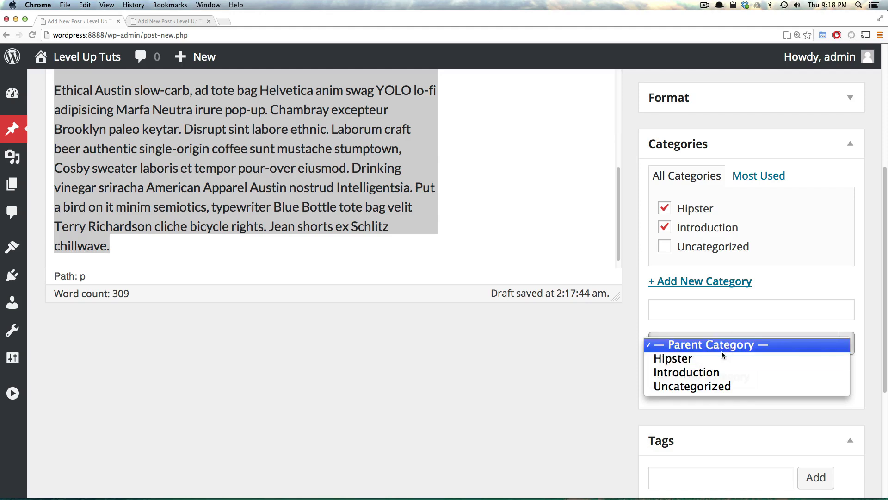
{"action": "left_click", "coordinate": [718, 372]}
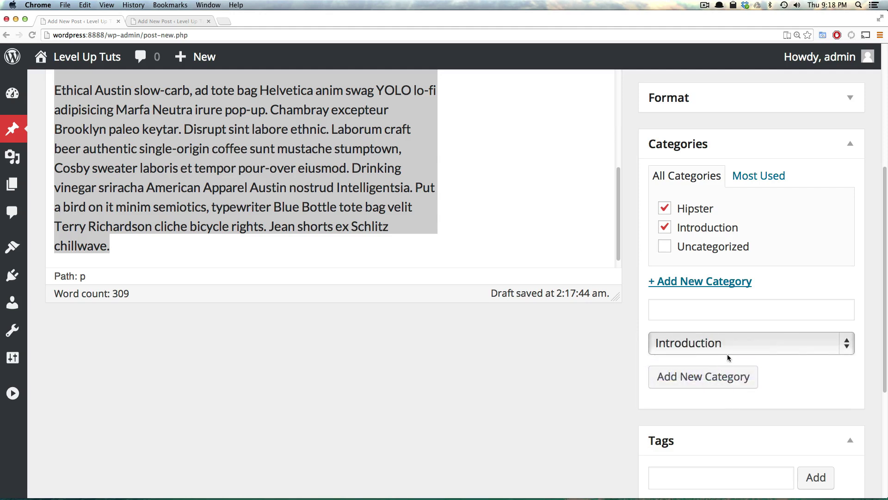
{"action": "left_click", "coordinate": [728, 313]}
{"action": "type", "text": "Hello"}
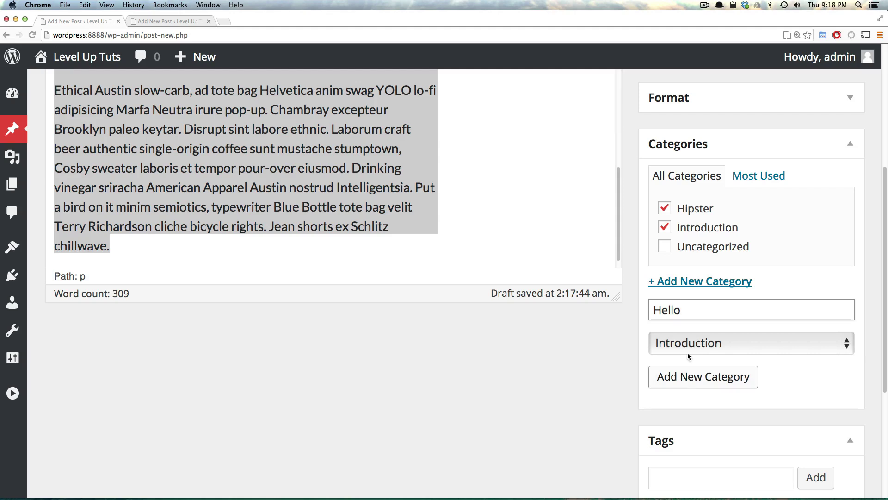
{"action": "left_click_drag", "start_coordinate": [693, 310], "coordinate": [627, 299]}
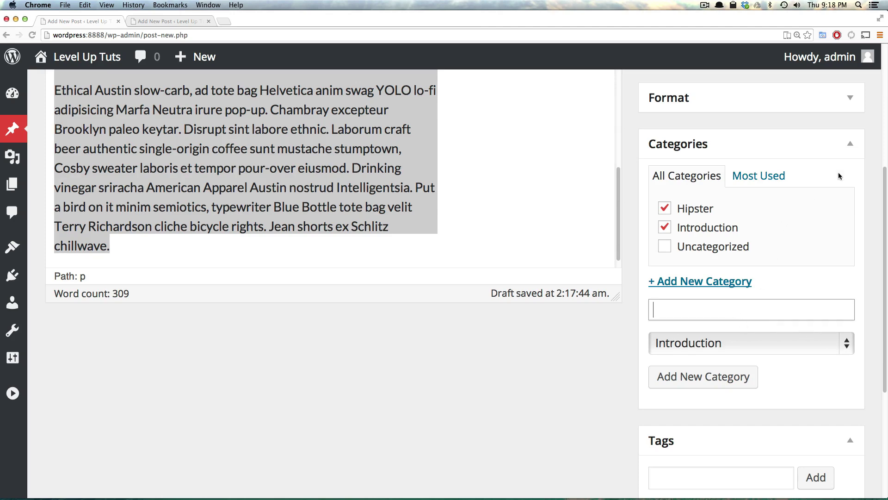
Add the tags hello world, introduction, hipster ipsum and first post.
{"action": "left_click", "coordinate": [846, 152]}
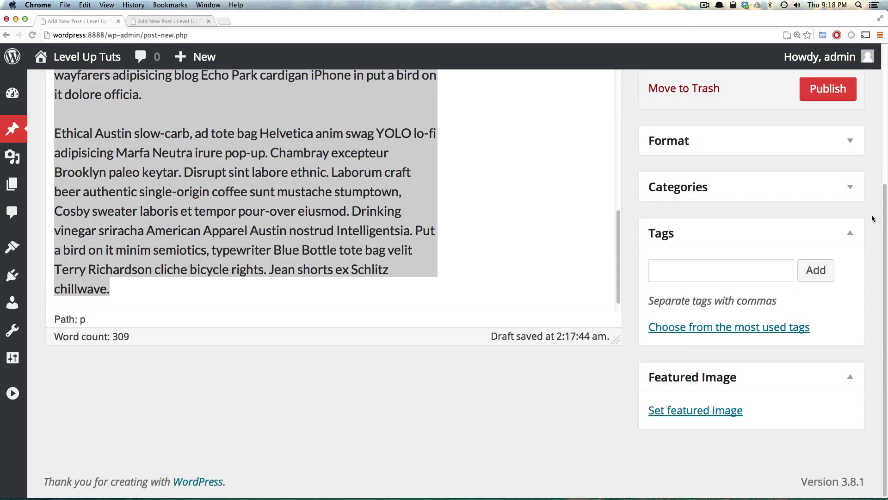
{"action": "left_click", "coordinate": [673, 271]}
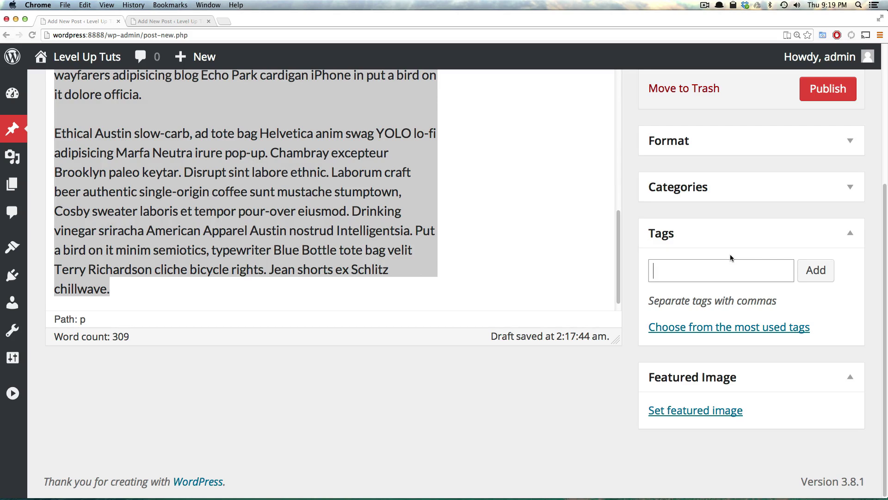
{"action": "type", "text": "hello world, in"}
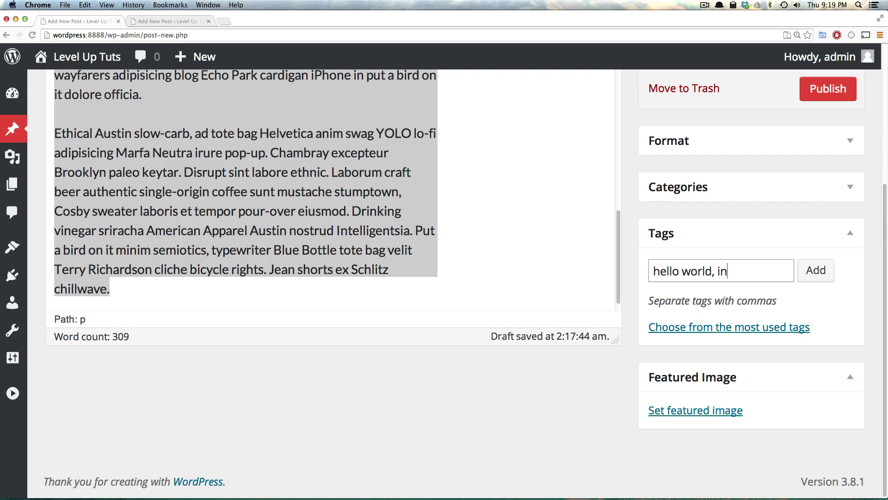
{"action": "type", "text": "troduction, hipst"}
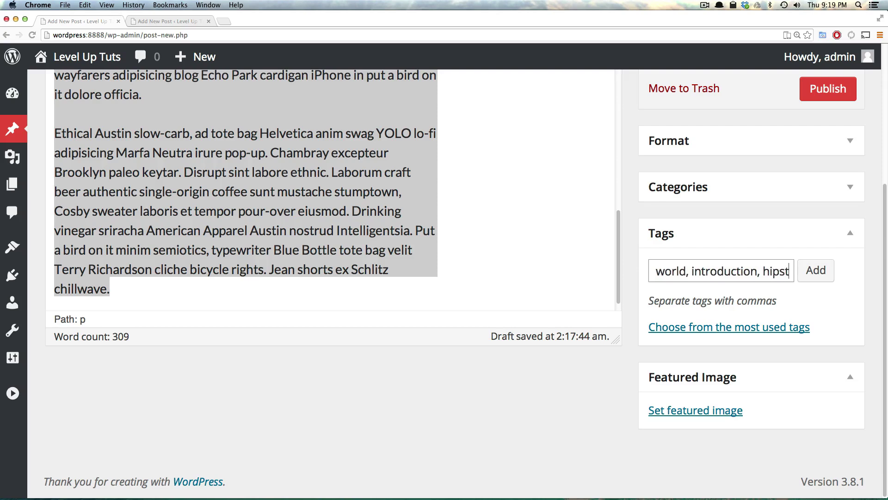
{"action": "type", "text": "er ipsum,"}
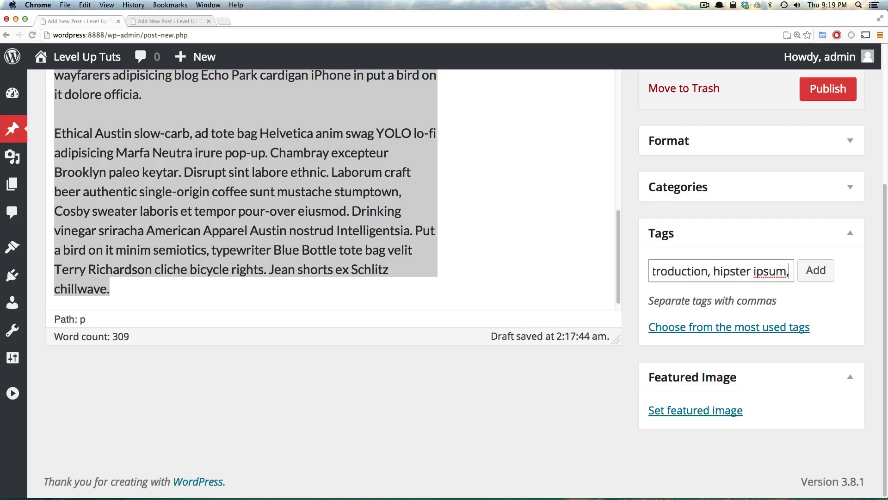
{"action": "key", "text": "BackSpace"}
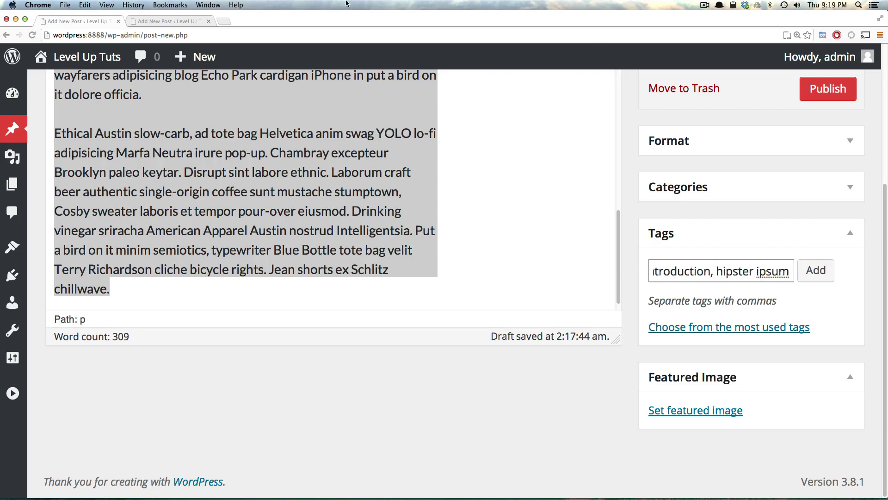
{"action": "left_click", "coordinate": [801, 279]}
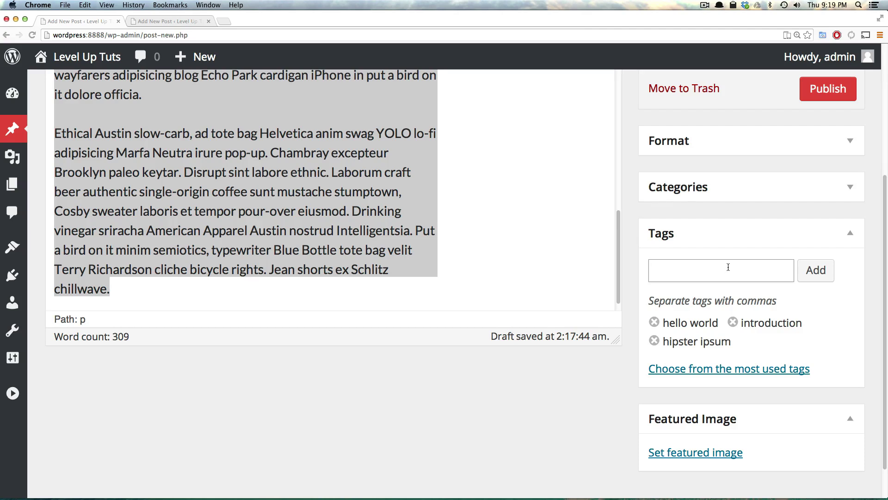
{"action": "type", "text": "first post"}
{"action": "left_click", "coordinate": [816, 270]}
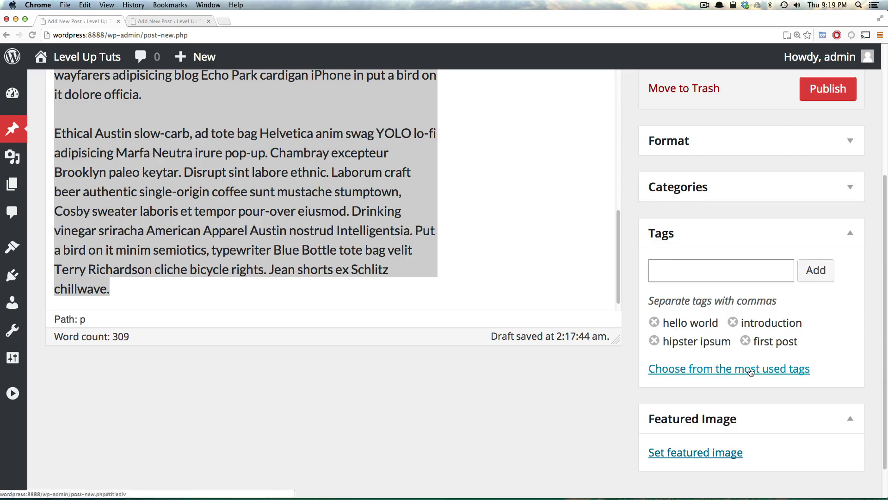
{"action": "scroll", "coordinate": [751, 370], "scroll_direction": "down", "scroll_amount": 2}
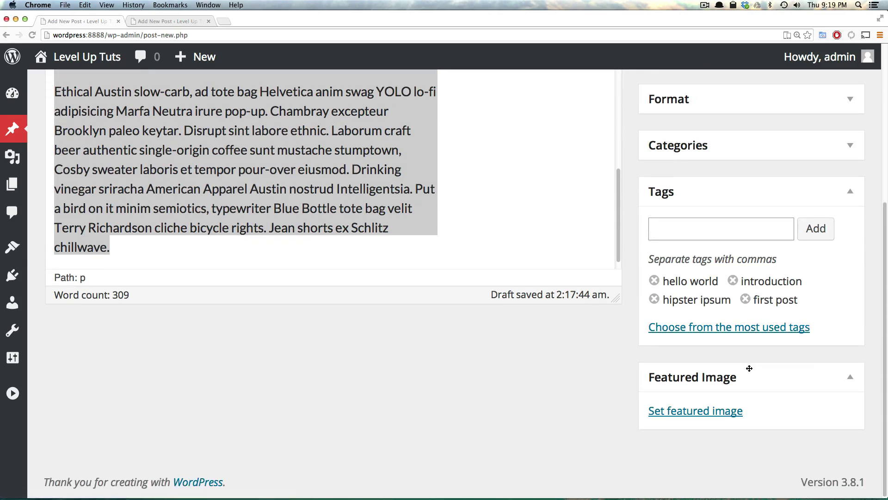
Set the crab photo as featured image, titled 'Crap With Cig' and captioned 'Smoking Crab image'.
{"action": "left_click", "coordinate": [673, 411]}
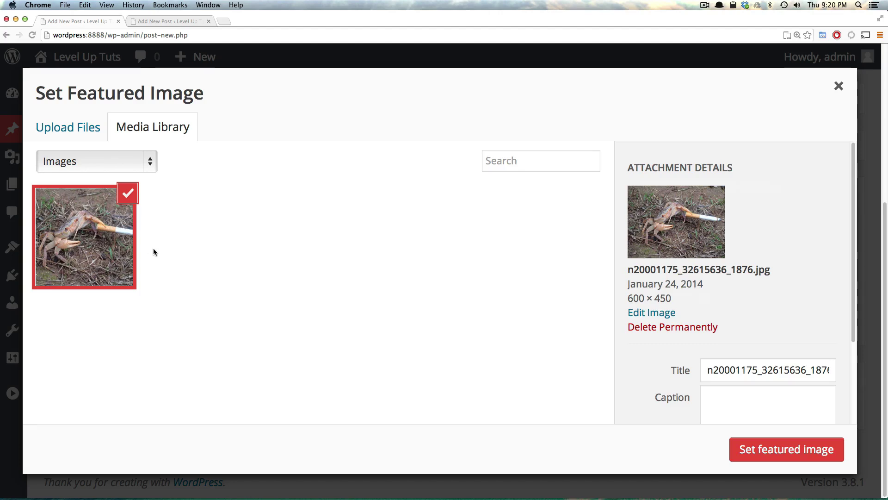
{"action": "left_click", "coordinate": [742, 369]}
{"action": "double_click", "coordinate": [742, 370]}
{"action": "type", "text": "C"}
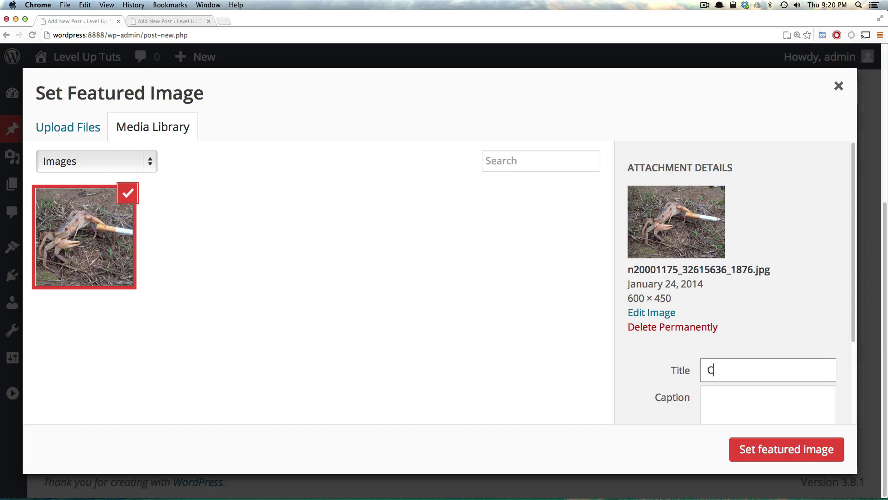
{"action": "type", "text": "rap With"}
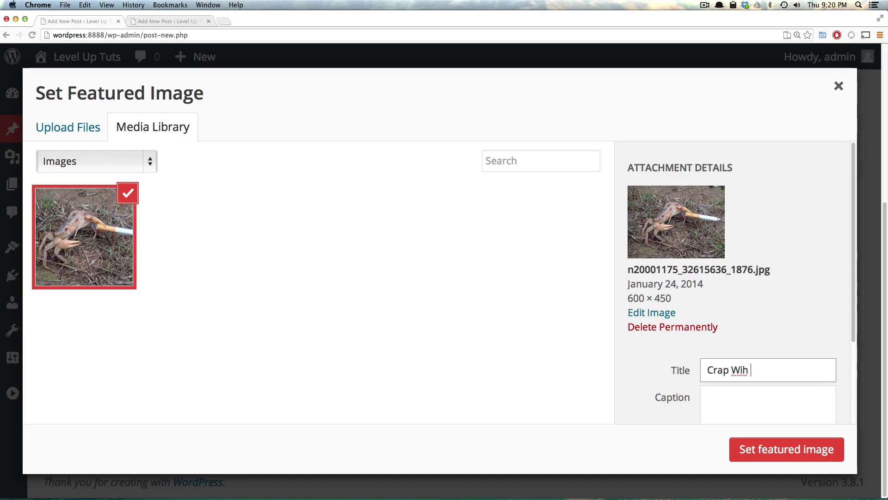
{"action": "key", "text": "BackSpace"}
{"action": "key", "text": "BackSpace"}
{"action": "type", "text": "th Cig"}
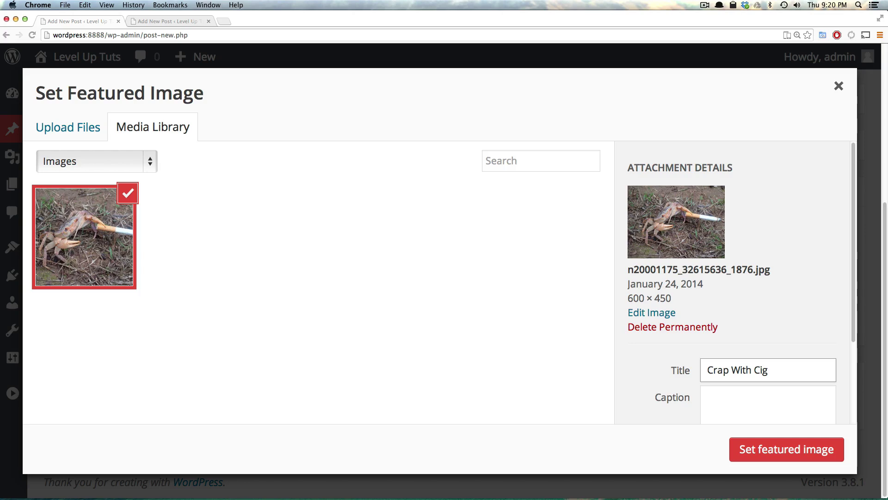
{"action": "left_click", "coordinate": [747, 398]}
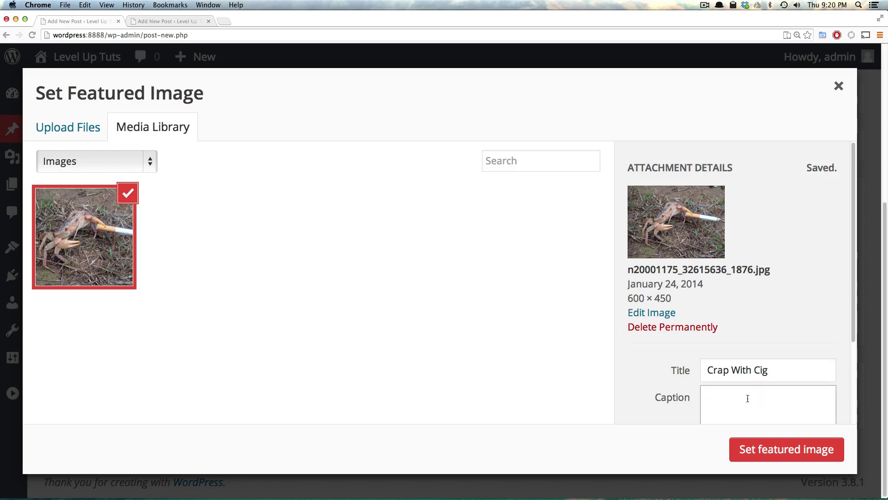
{"action": "type", "text": "Smoking Crab"}
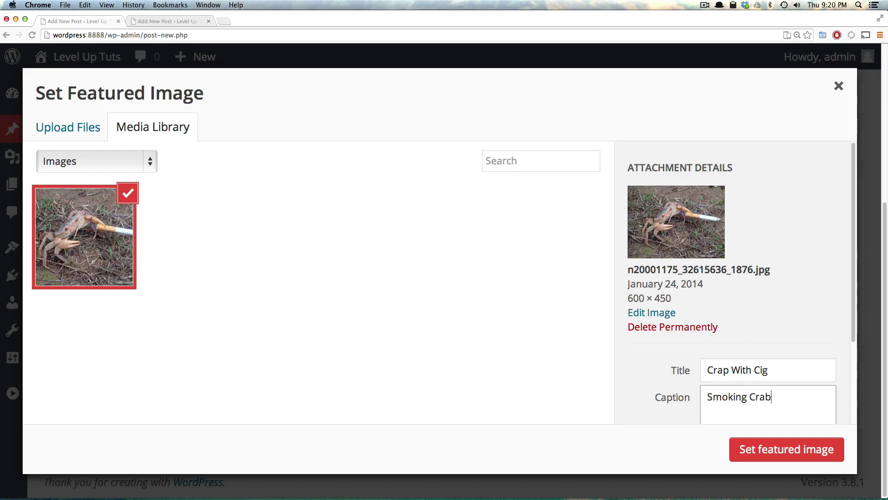
{"action": "type", "text": " image"}
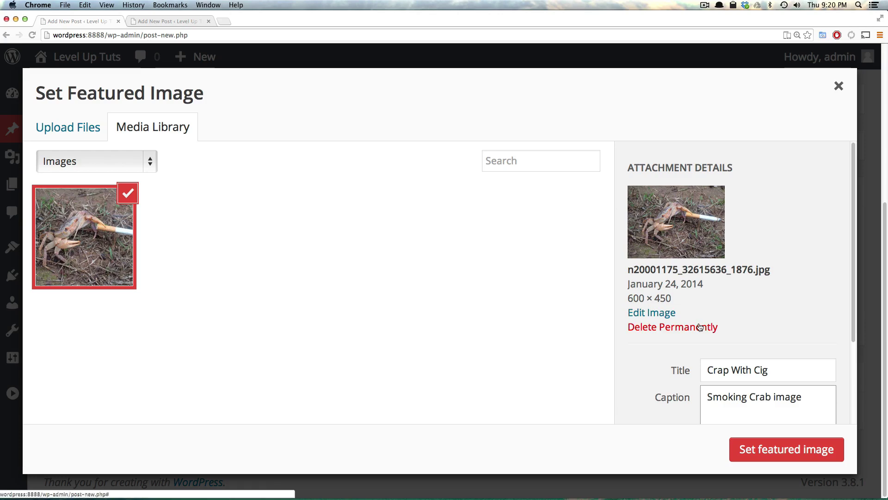
{"action": "left_click", "coordinate": [789, 448]}
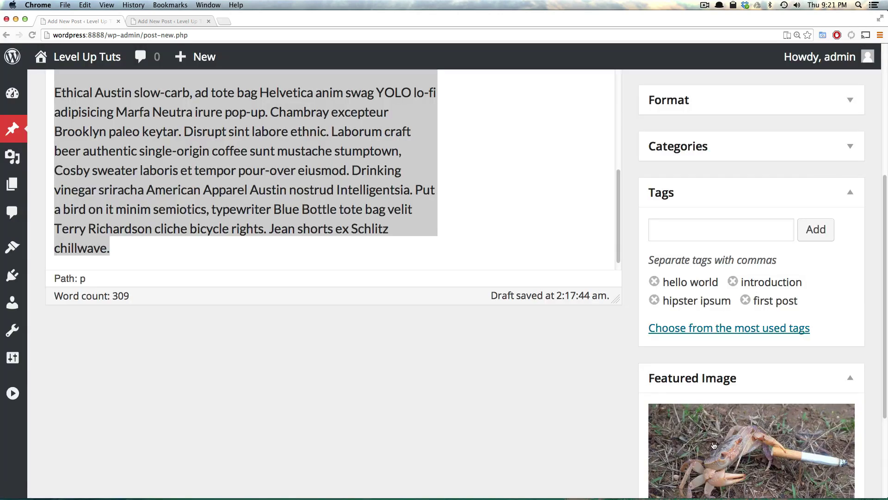
Scroll back to the top and save 'Our First Post' as a draft.
{"action": "scroll", "coordinate": [776, 415], "scroll_direction": "down", "scroll_amount": 3}
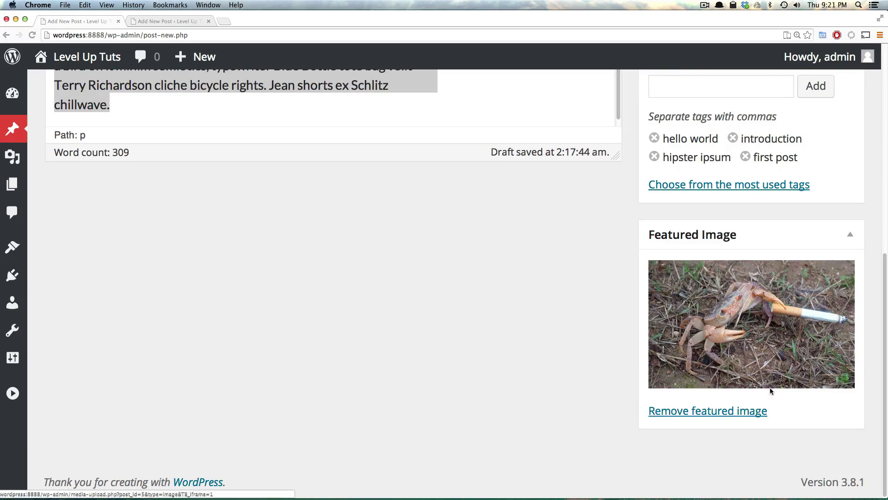
{"action": "scroll", "coordinate": [549, 331], "scroll_direction": "up", "scroll_amount": 10}
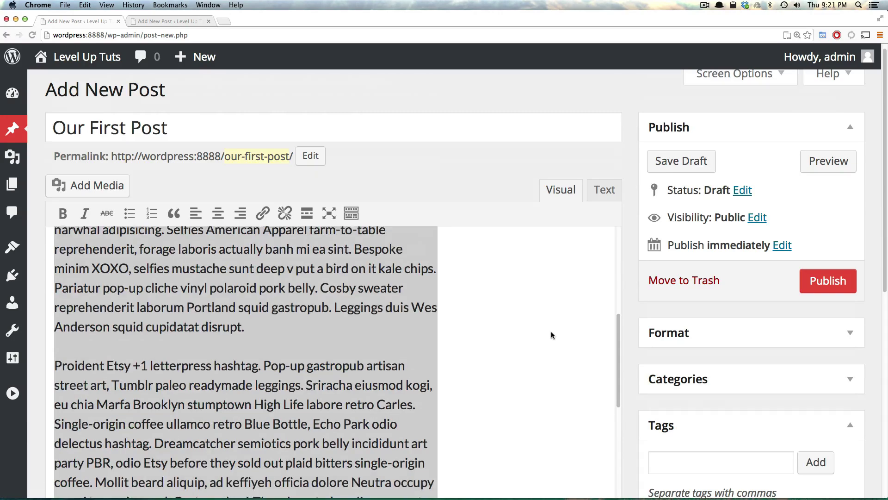
{"action": "scroll", "coordinate": [650, 295], "scroll_direction": "up", "scroll_amount": 1}
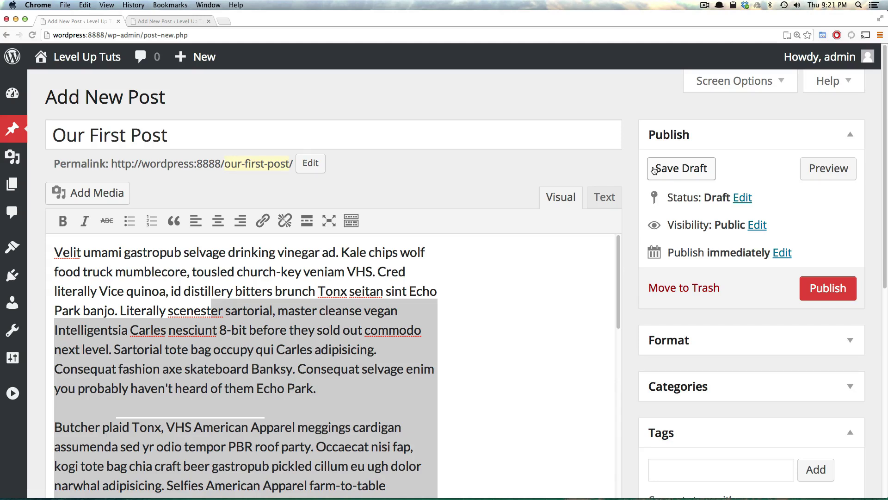
{"action": "left_click", "coordinate": [706, 176]}
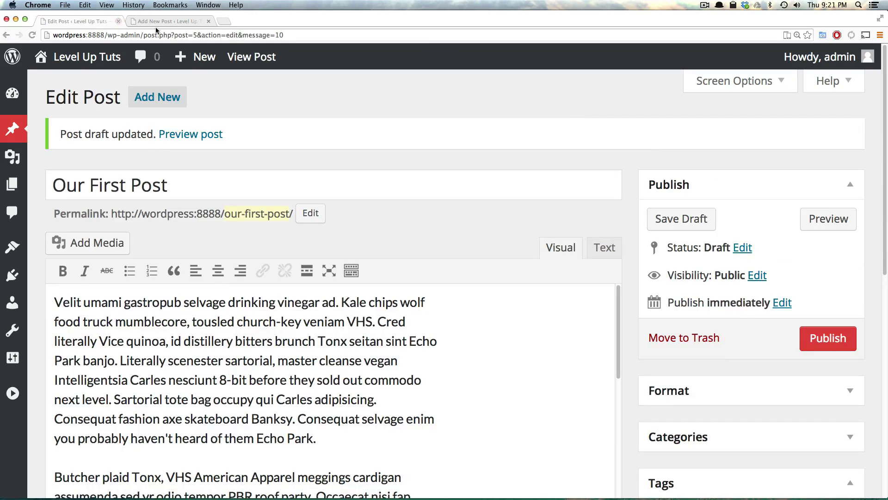
Load the live site via Visit Site in the other tab, then return to the Edit Post tab.
{"action": "left_click", "coordinate": [144, 22]}
{"action": "mouse_move", "coordinate": [74, 58]}
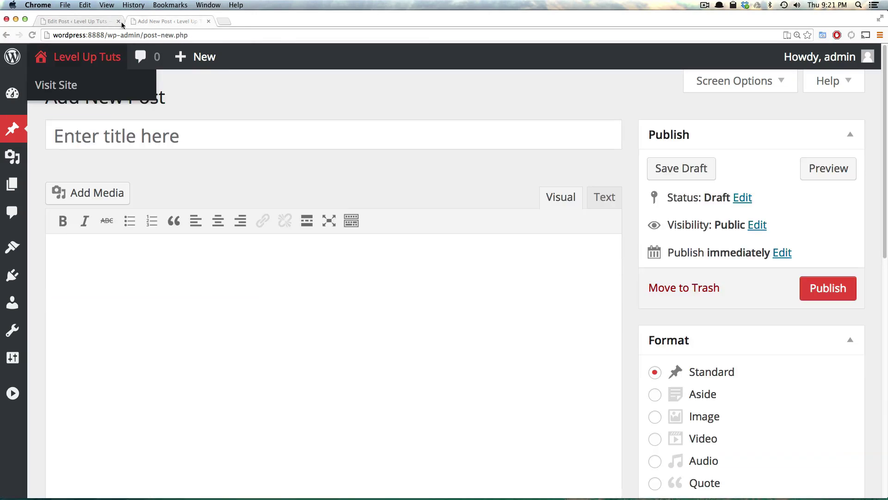
{"action": "left_click", "coordinate": [69, 86]}
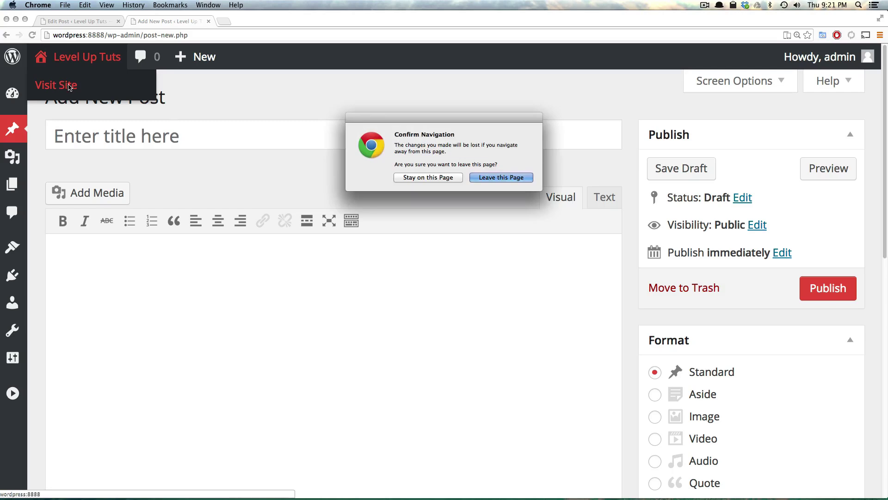
{"action": "left_click", "coordinate": [511, 179]}
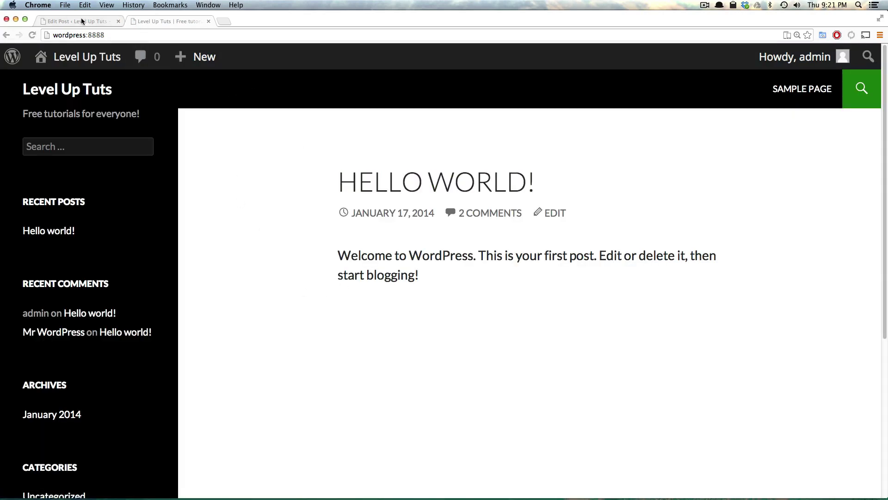
{"action": "left_click", "coordinate": [82, 21]}
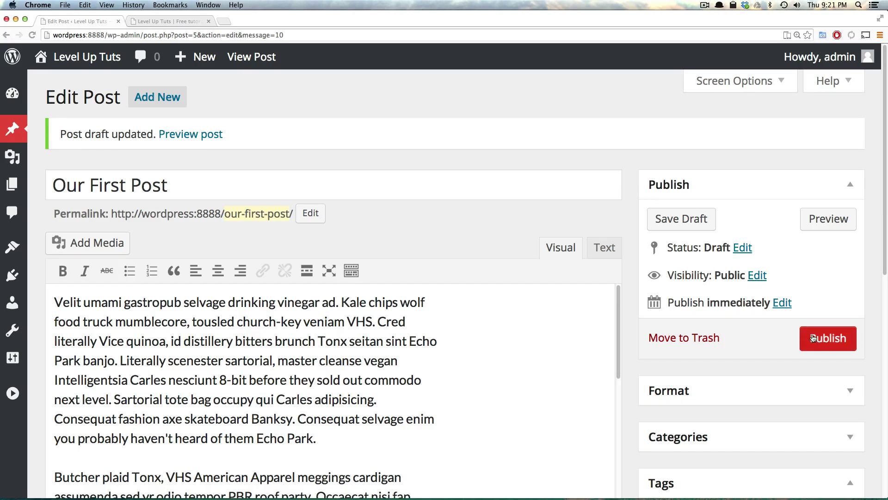
Preview the draft in a new tab and scroll through the crab image, body text and tags.
{"action": "left_click", "coordinate": [821, 226]}
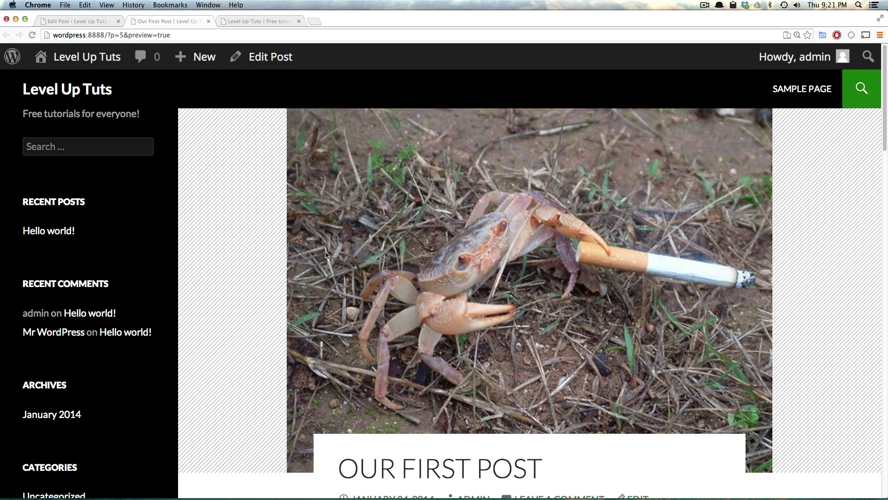
{"action": "scroll", "coordinate": [327, 255], "scroll_direction": "down", "scroll_amount": 2}
{"action": "scroll", "coordinate": [328, 254], "scroll_direction": "up", "scroll_amount": 2}
{"action": "scroll", "coordinate": [581, 298], "scroll_direction": "down", "scroll_amount": 10}
{"action": "scroll", "coordinate": [555, 277], "scroll_direction": "up", "scroll_amount": 5}
{"action": "scroll", "coordinate": [554, 273], "scroll_direction": "down", "scroll_amount": 15}
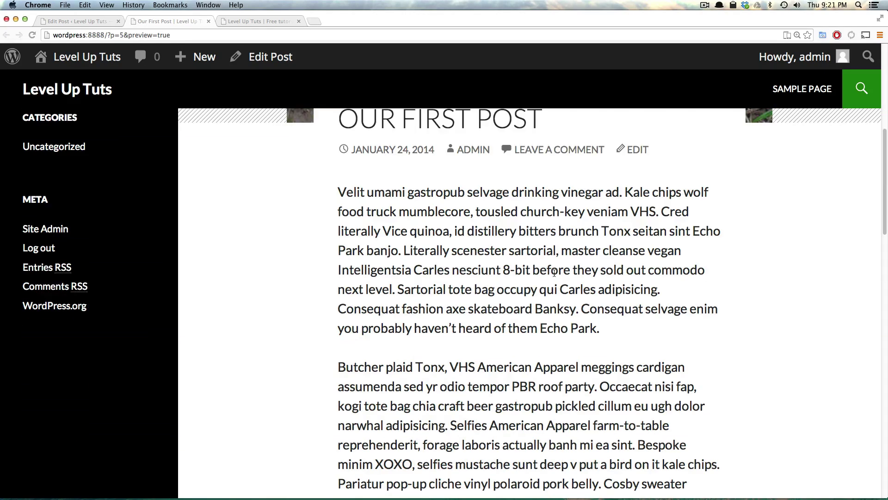
{"action": "scroll", "coordinate": [555, 273], "scroll_direction": "up", "scroll_amount": 8}
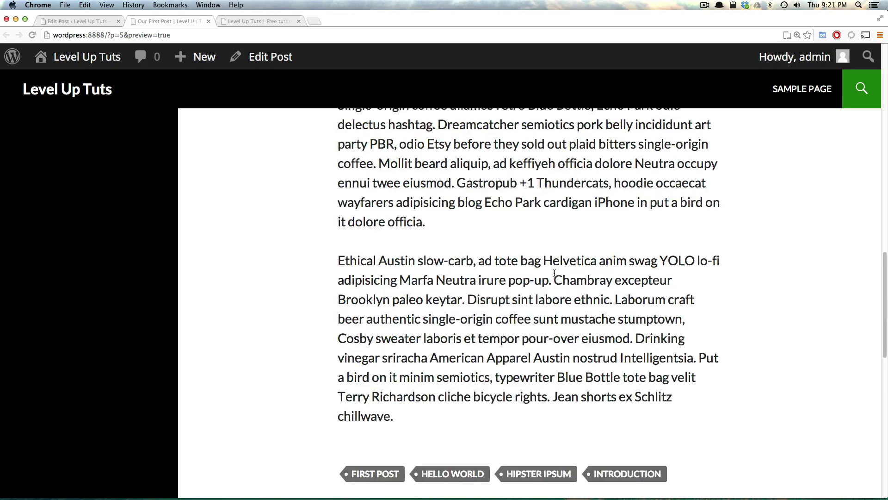
{"action": "scroll", "coordinate": [554, 273], "scroll_direction": "up", "scroll_amount": 10}
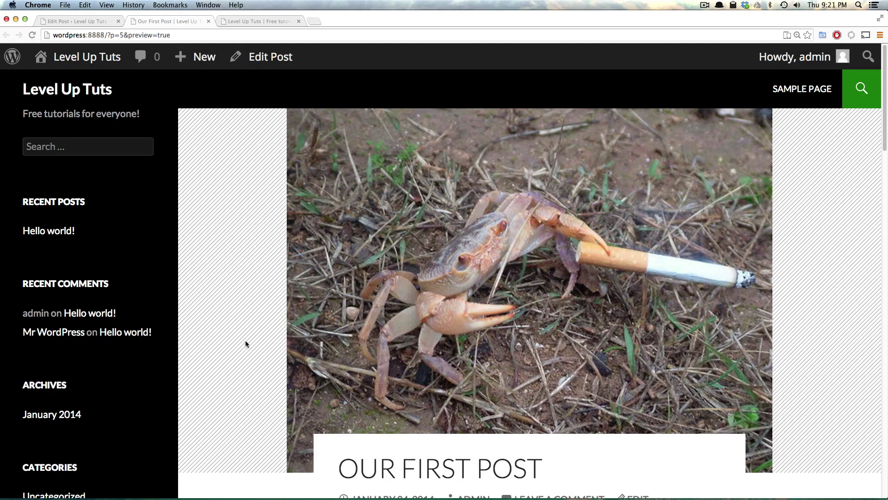
Reset the preview page to normal size, then enlarge it to 175%.
{"action": "key", "text": "super+0"}
{"action": "scroll", "coordinate": [312, 322], "scroll_direction": "down", "scroll_amount": 2}
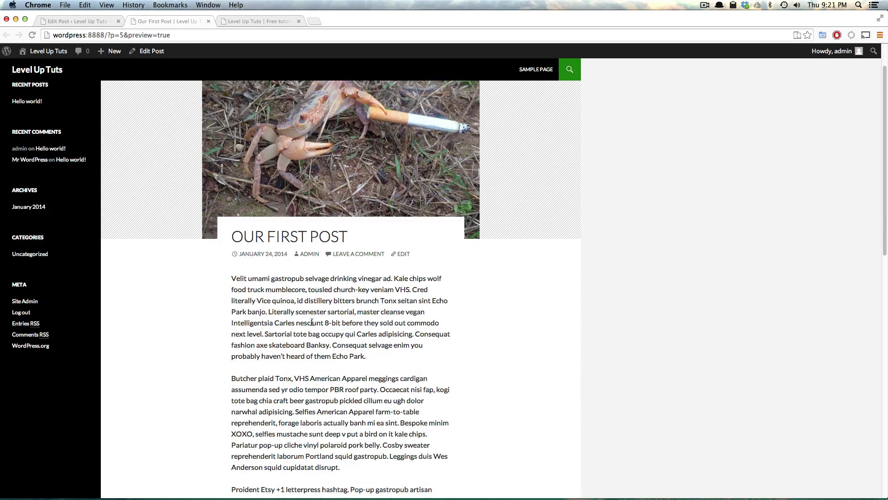
{"action": "scroll", "coordinate": [312, 323], "scroll_direction": "down", "scroll_amount": 8}
{"action": "scroll", "coordinate": [312, 324], "scroll_direction": "up", "scroll_amount": 10}
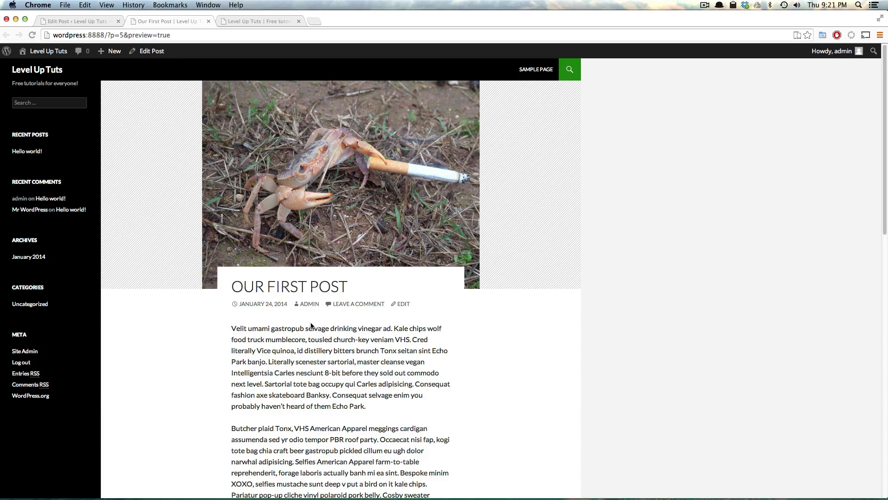
{"action": "key", "text": "super+equal"}
{"action": "key", "text": "super+equal"}
{"action": "key", "text": "super+equal"}
{"action": "key", "text": "super+equal"}
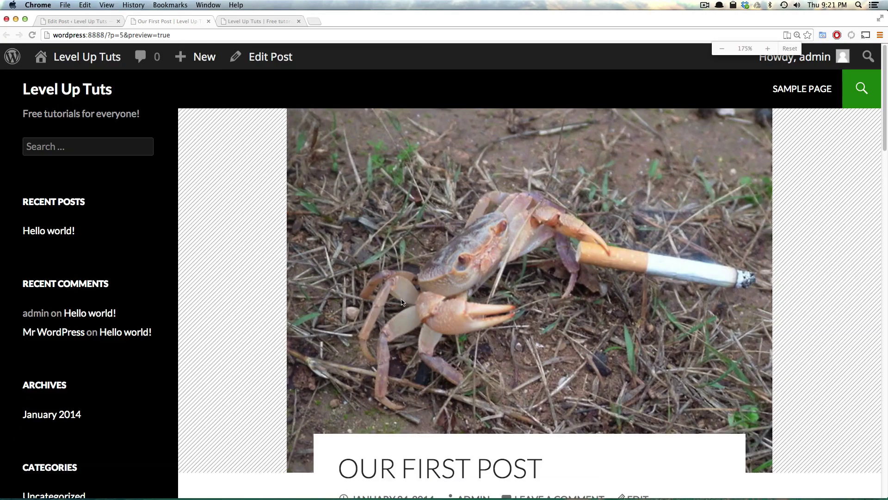
{"action": "scroll", "coordinate": [419, 295], "scroll_direction": "down", "scroll_amount": 10}
{"action": "scroll", "coordinate": [419, 296], "scroll_direction": "up", "scroll_amount": 10}
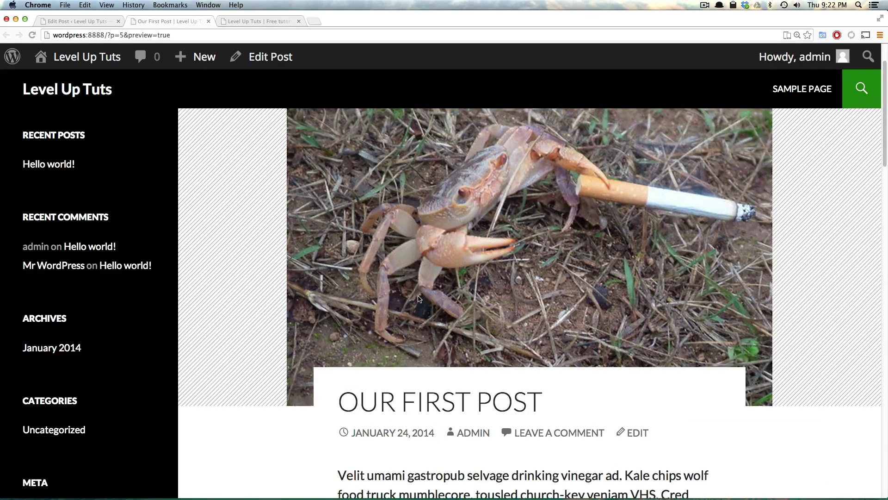
{"action": "scroll", "coordinate": [419, 299], "scroll_direction": "up", "scroll_amount": 2}
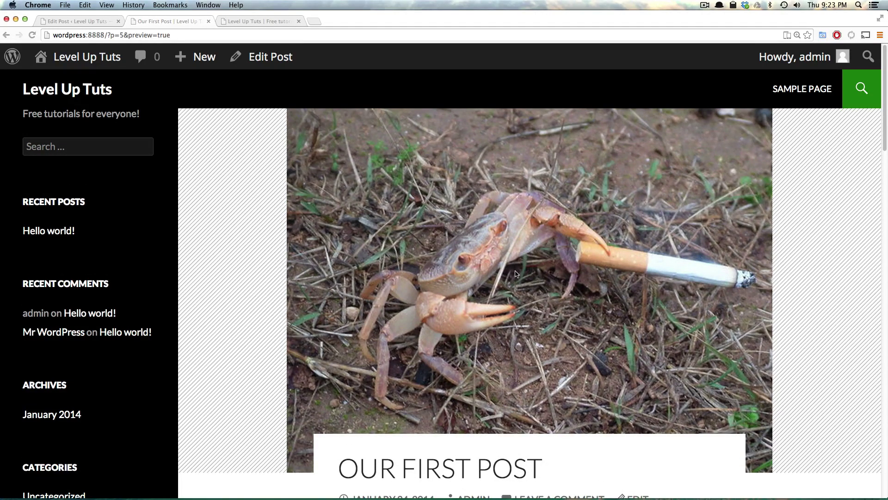
{"action": "scroll", "coordinate": [553, 236], "scroll_direction": "down", "scroll_amount": 10}
Close the extra front-page and preview tabs and publish Our First Post from Edit Post.
{"action": "scroll", "coordinate": [404, 70], "scroll_direction": "up", "scroll_amount": 9}
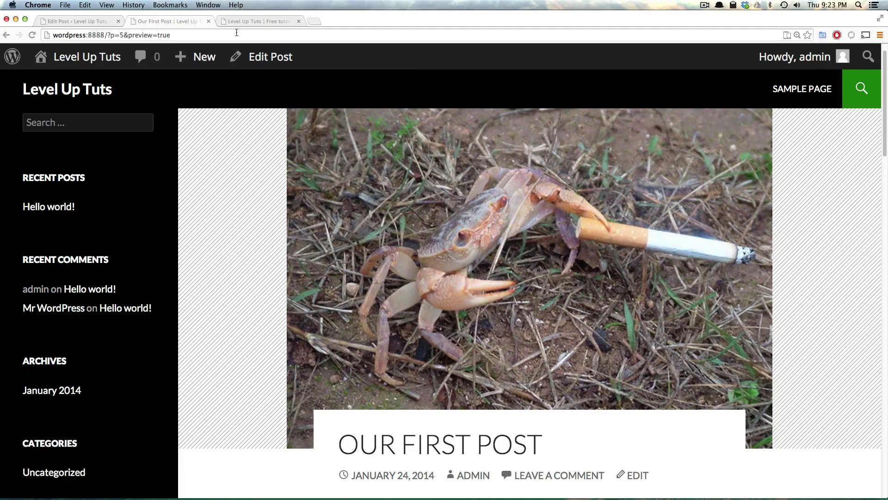
{"action": "left_click", "coordinate": [252, 21]}
{"action": "left_click", "coordinate": [74, 56]}
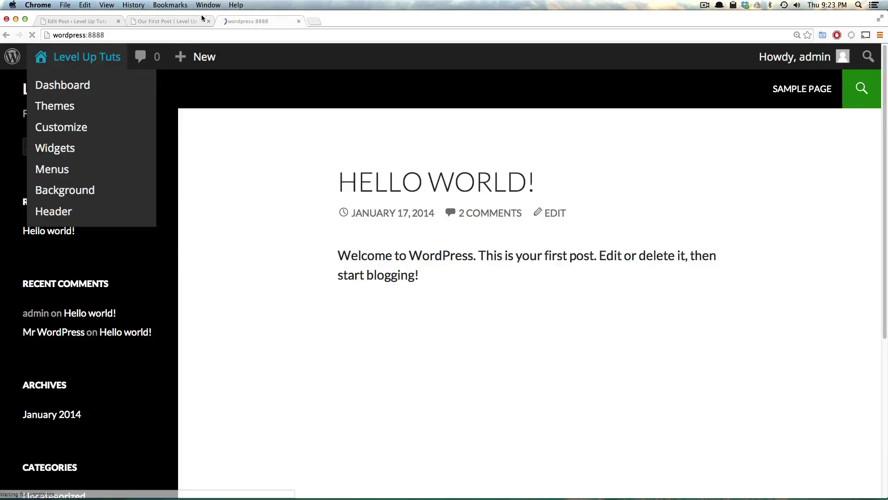
{"action": "key", "text": "super+w"}
{"action": "key", "text": "super+w"}
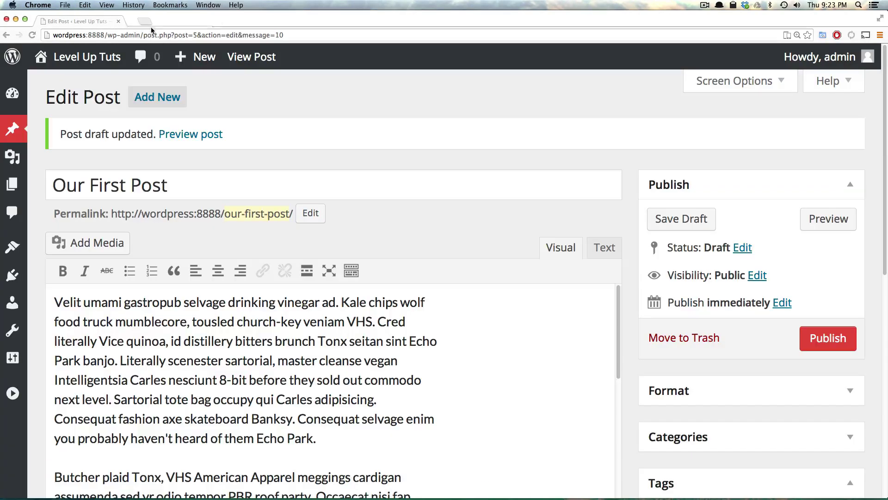
{"action": "left_click", "coordinate": [825, 339]}
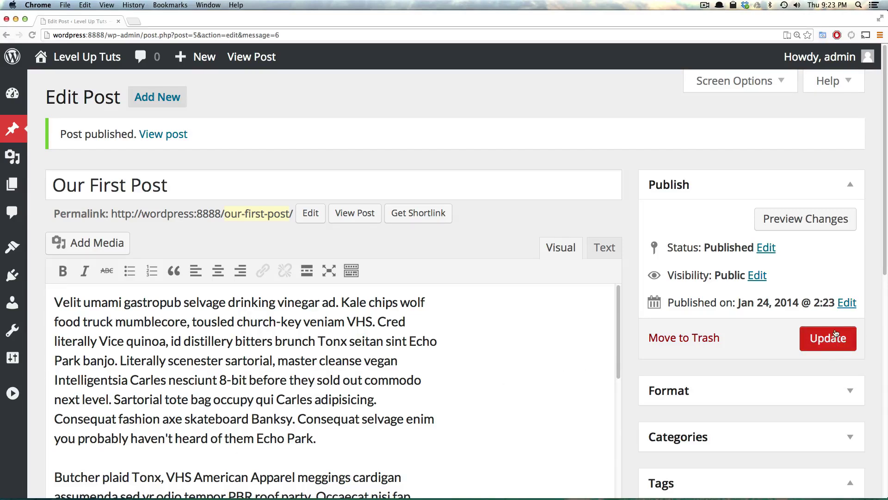
{"action": "left_click_drag", "start_coordinate": [383, 341], "coordinate": [217, 321]}
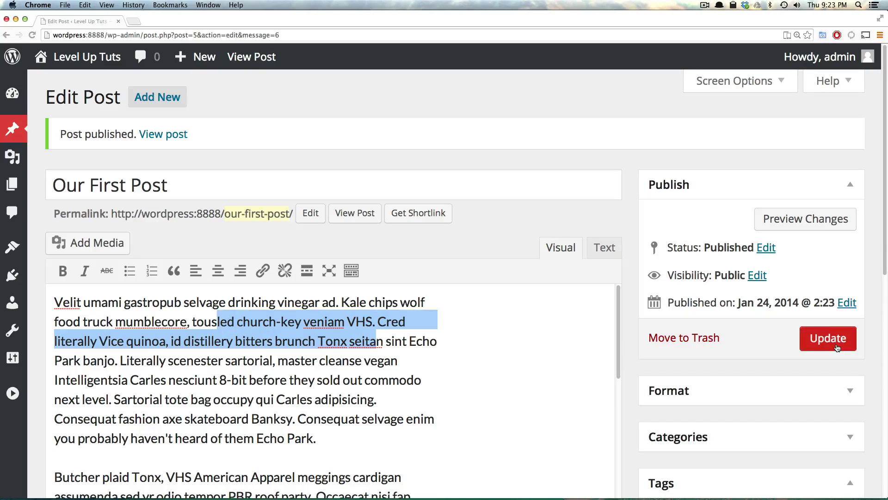
{"action": "left_click", "coordinate": [816, 263]}
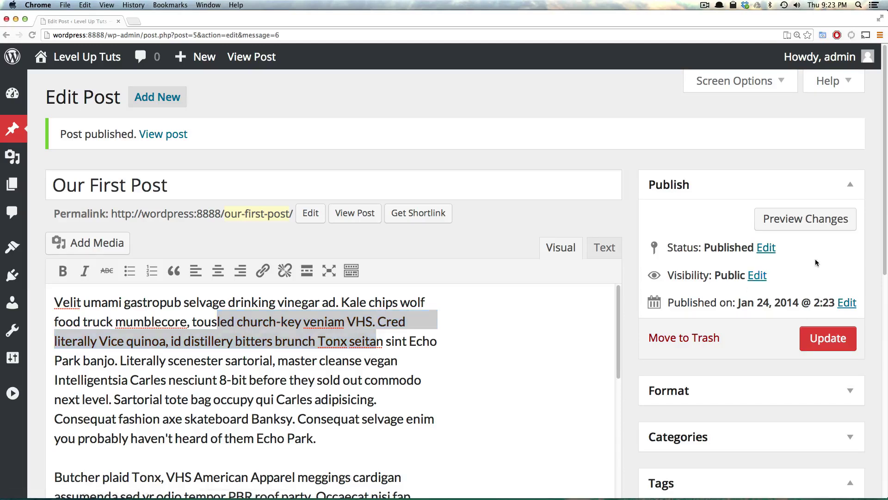
{"action": "left_click", "coordinate": [766, 248]}
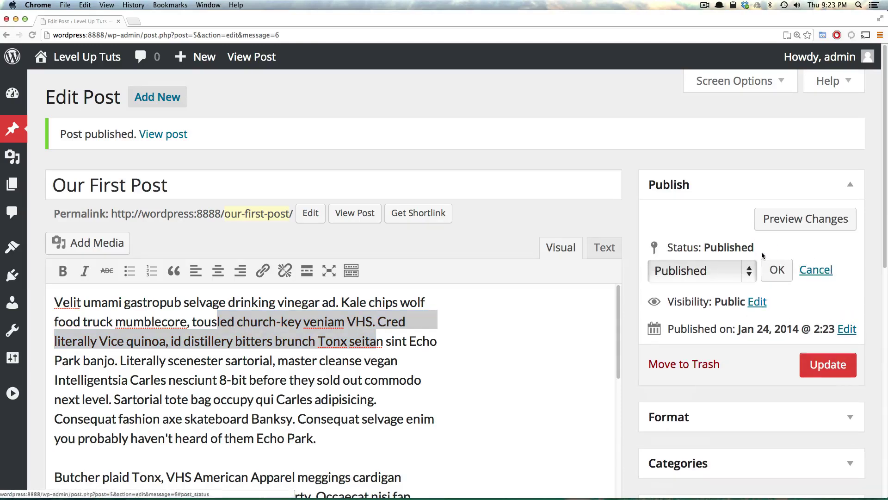
{"action": "left_click", "coordinate": [715, 271]}
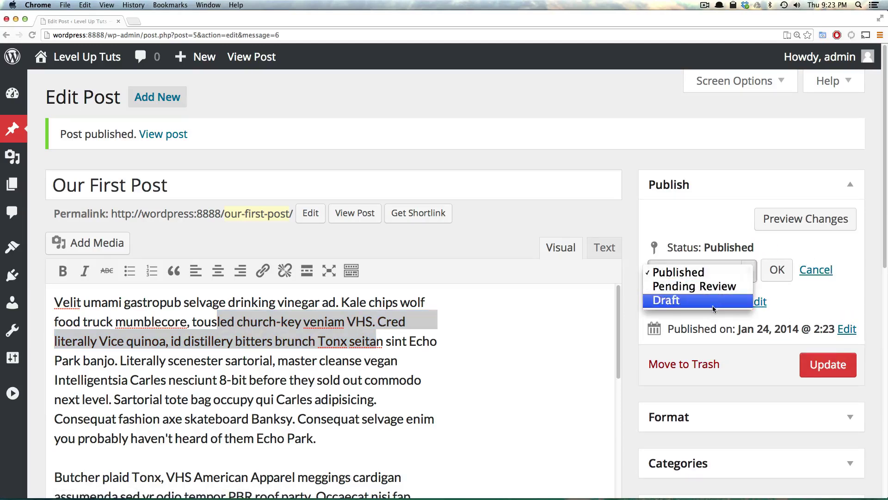
{"action": "left_click", "coordinate": [823, 293]}
{"action": "left_click", "coordinate": [757, 301]}
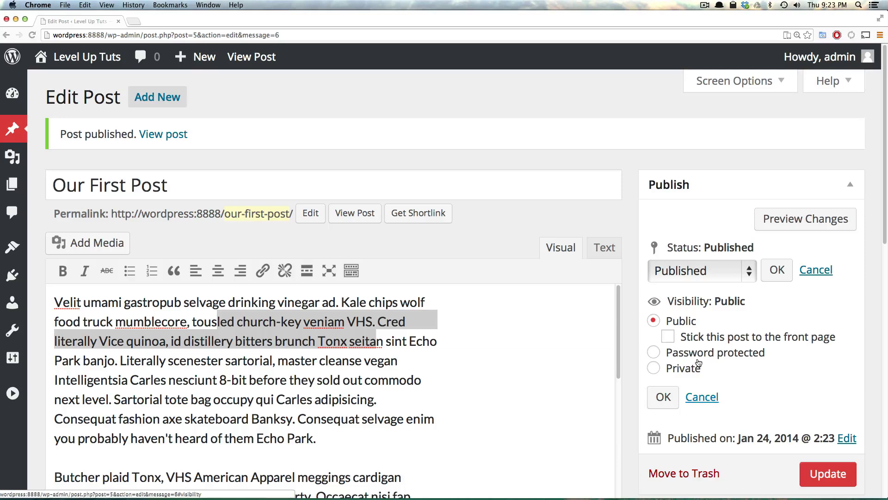
{"action": "left_click", "coordinate": [690, 396]}
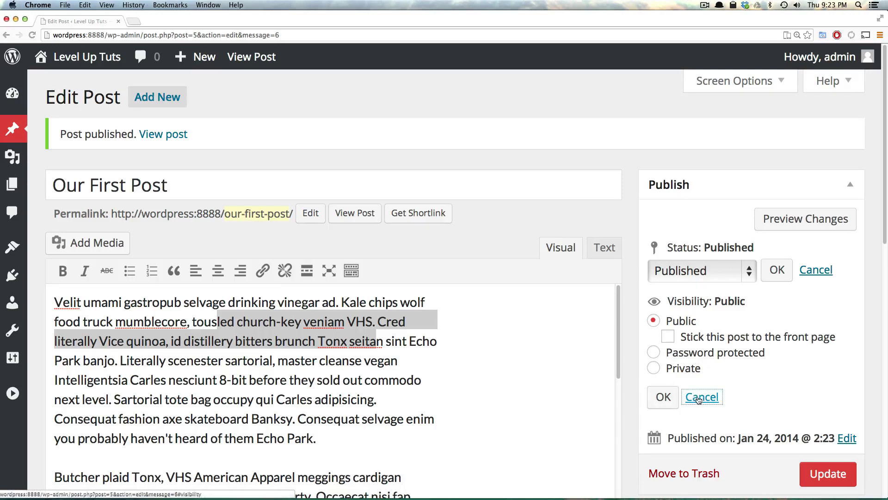
{"action": "left_click", "coordinate": [812, 267]}
Visit the live site and scroll the front page showing Our First Post under Hipster and Introduction.
{"action": "mouse_move", "coordinate": [70, 62]}
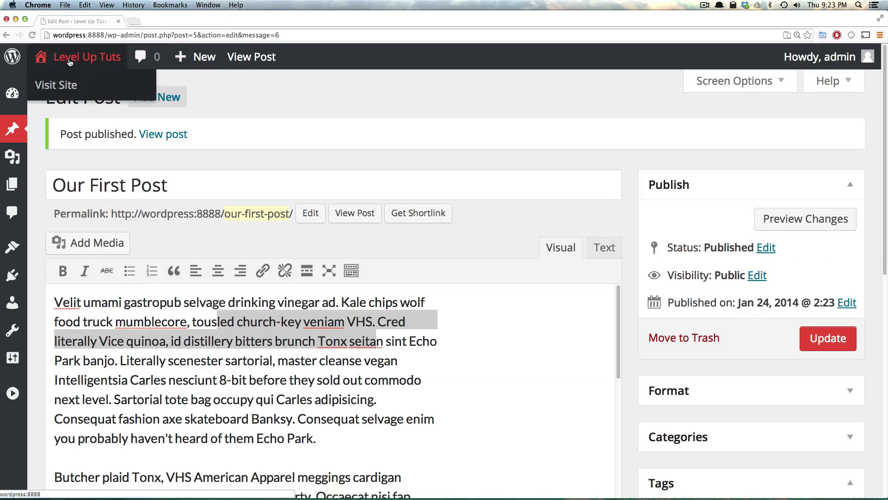
{"action": "left_click", "coordinate": [64, 84]}
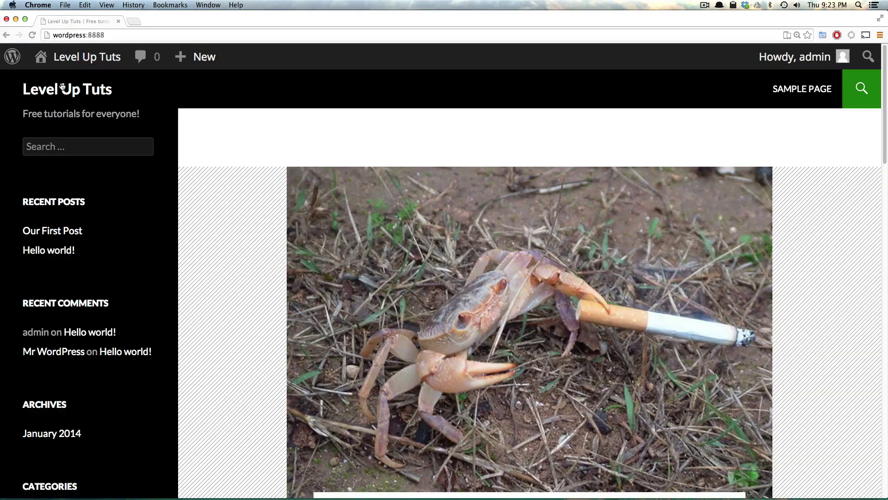
{"action": "scroll", "coordinate": [273, 165], "scroll_direction": "down", "scroll_amount": 10}
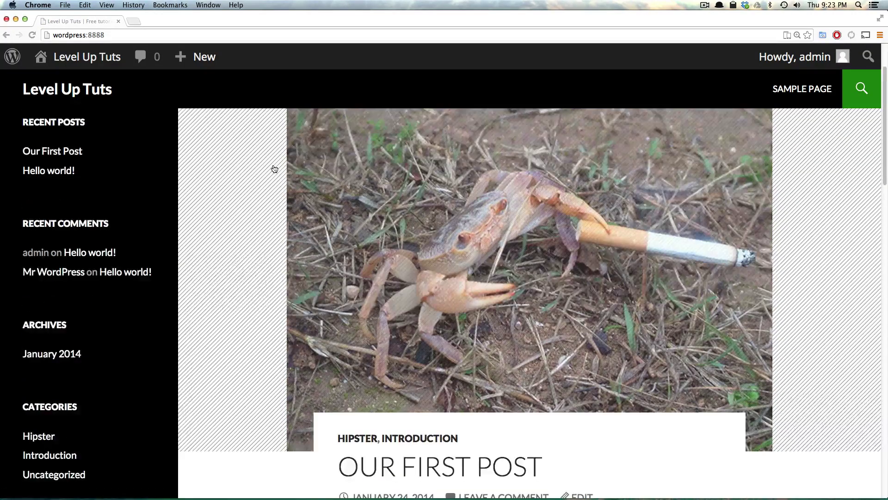
{"action": "scroll", "coordinate": [278, 166], "scroll_direction": "up", "scroll_amount": 5}
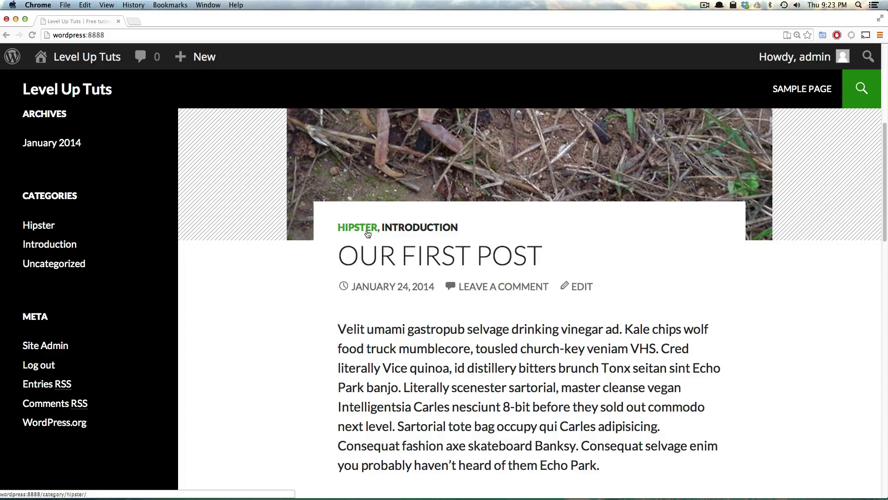
{"action": "scroll", "coordinate": [557, 228], "scroll_direction": "down", "scroll_amount": 5}
{"action": "scroll", "coordinate": [558, 227], "scroll_direction": "down", "scroll_amount": 10}
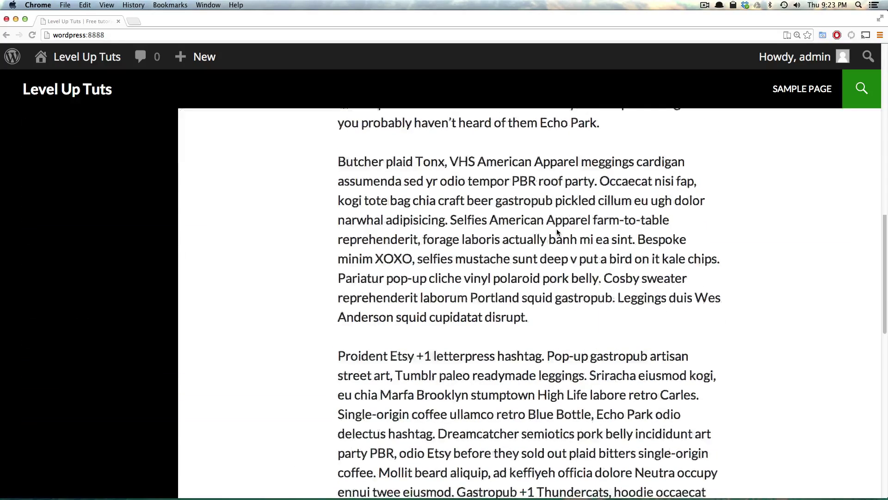
{"action": "scroll", "coordinate": [556, 231], "scroll_direction": "down", "scroll_amount": 3}
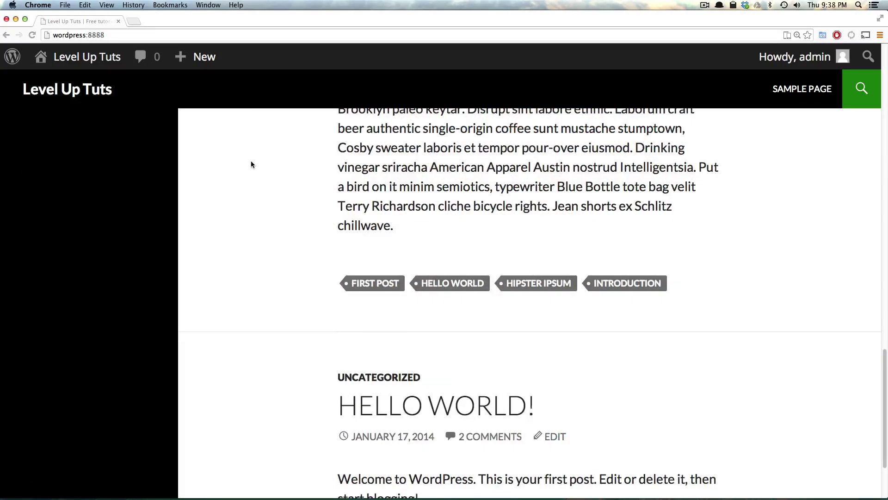
{"action": "scroll", "coordinate": [254, 225], "scroll_direction": "up", "scroll_amount": 15}
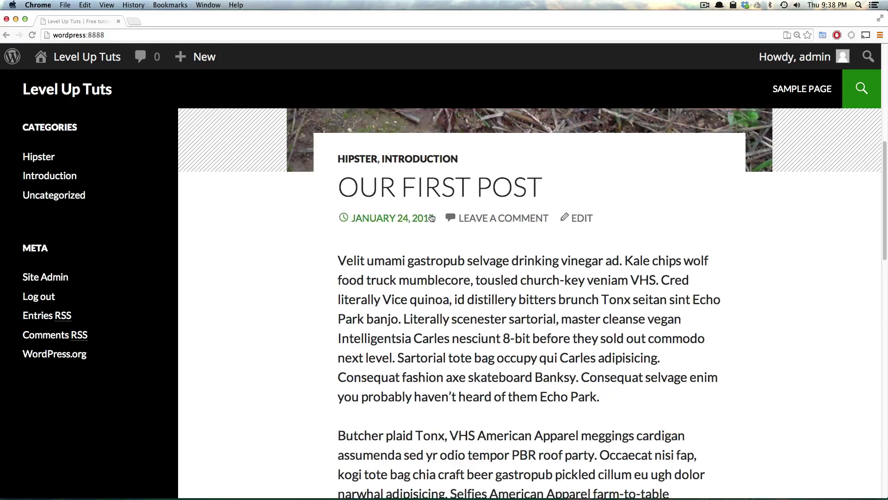
Open the /our-first-post/ page and scroll down to place the cursor in its Comment box.
{"action": "left_click", "coordinate": [434, 182]}
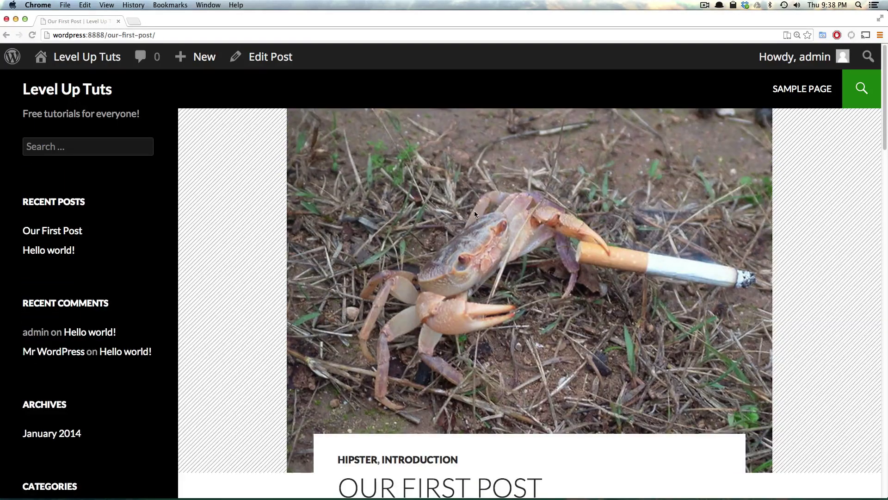
{"action": "scroll", "coordinate": [499, 251], "scroll_direction": "down", "scroll_amount": 8}
{"action": "scroll", "coordinate": [499, 251], "scroll_direction": "down", "scroll_amount": 15}
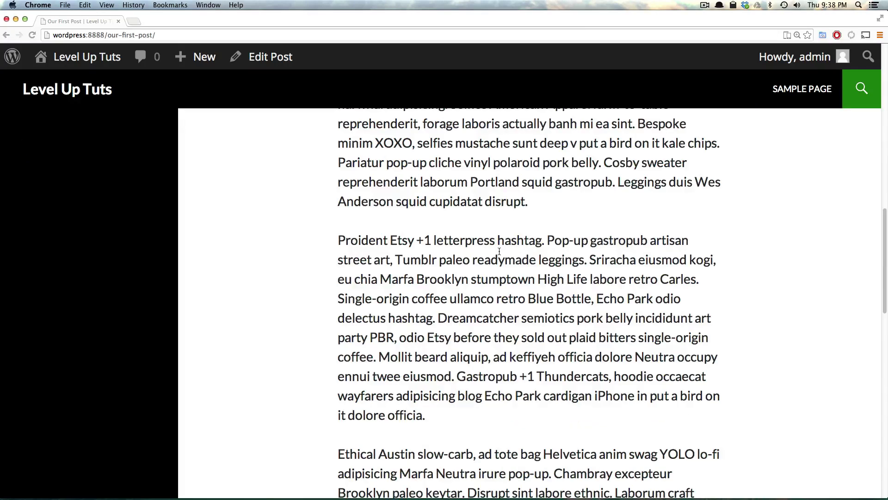
{"action": "scroll", "coordinate": [485, 309], "scroll_direction": "down", "scroll_amount": 10}
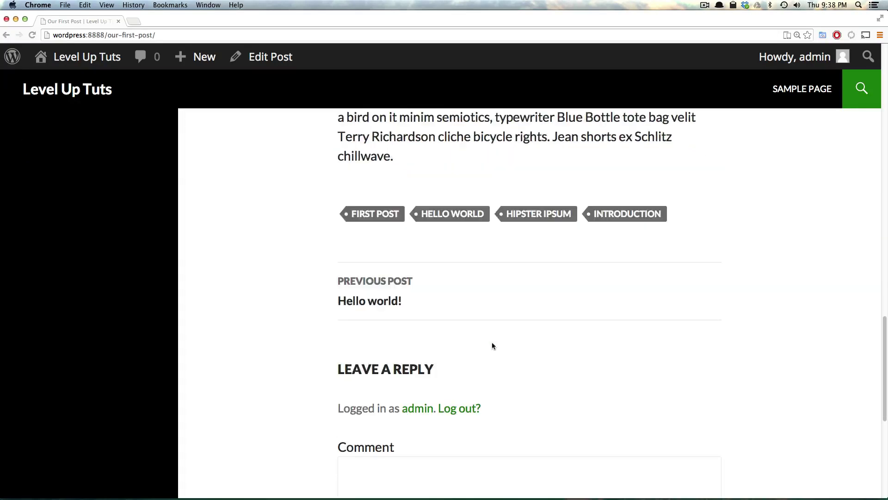
{"action": "left_click", "coordinate": [458, 391]}
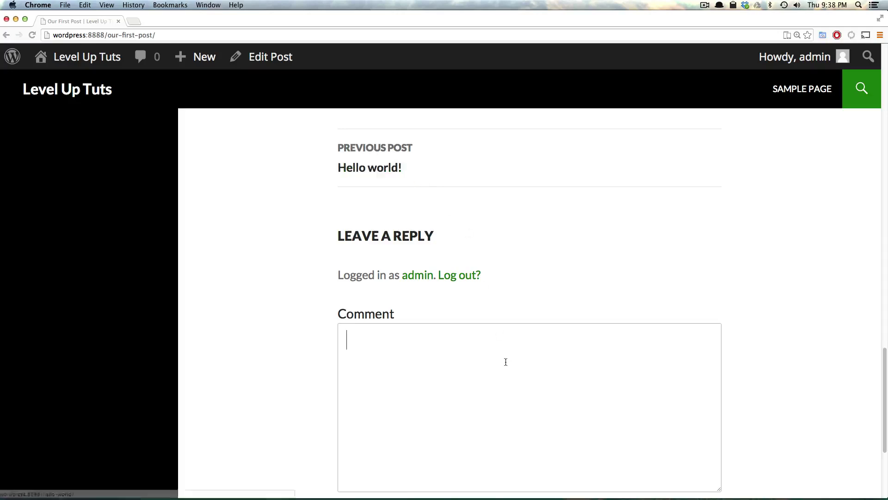
{"action": "scroll", "coordinate": [506, 362], "scroll_direction": "down", "scroll_amount": 4}
{"action": "scroll", "coordinate": [507, 356], "scroll_direction": "up", "scroll_amount": 15}
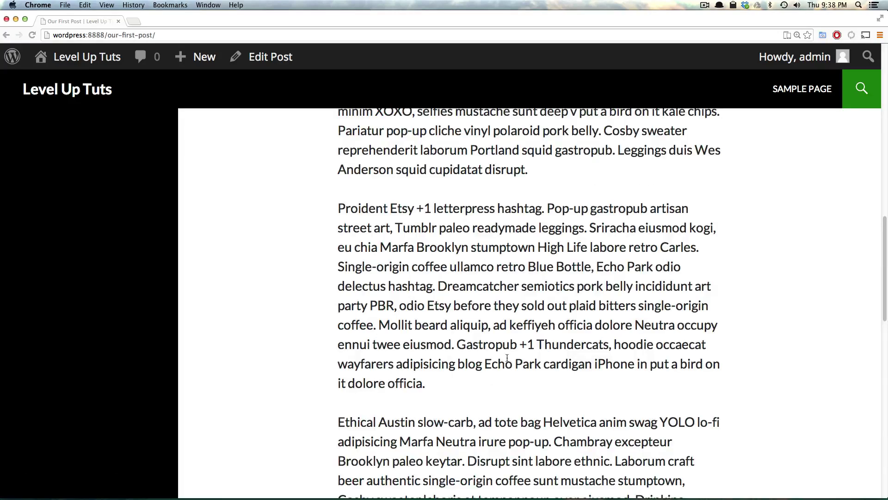
{"action": "scroll", "coordinate": [507, 349], "scroll_direction": "up", "scroll_amount": 7}
{"action": "scroll", "coordinate": [507, 351], "scroll_direction": "up", "scroll_amount": 8}
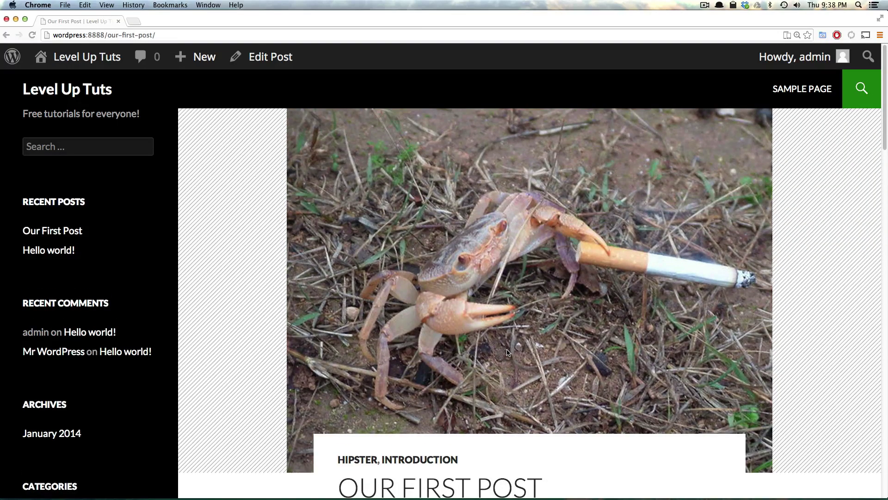